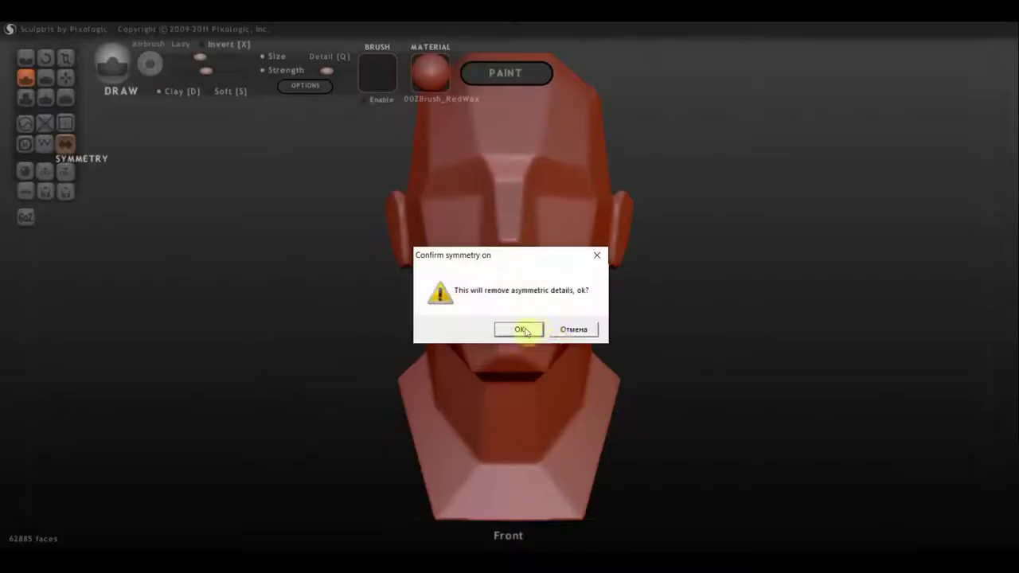
Re-enable symmetry and pull the cheeks down around the mouth into a frown.
left_click(518, 327)
key("c")
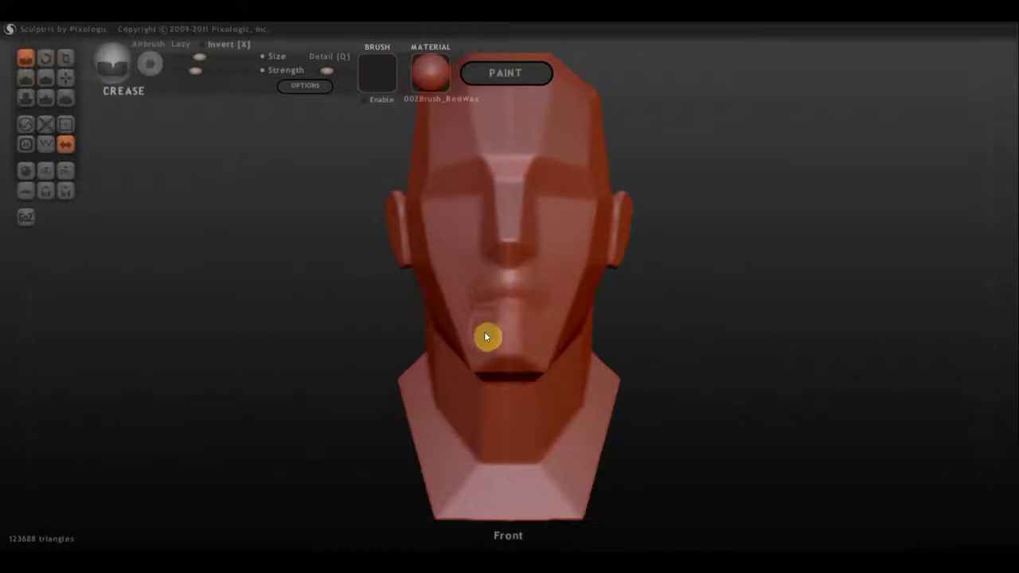
mouse_move(486, 336)
right_mouse_down()
mouse_move(643, 345)
mouse_move(432, 243)
right_mouse_up()
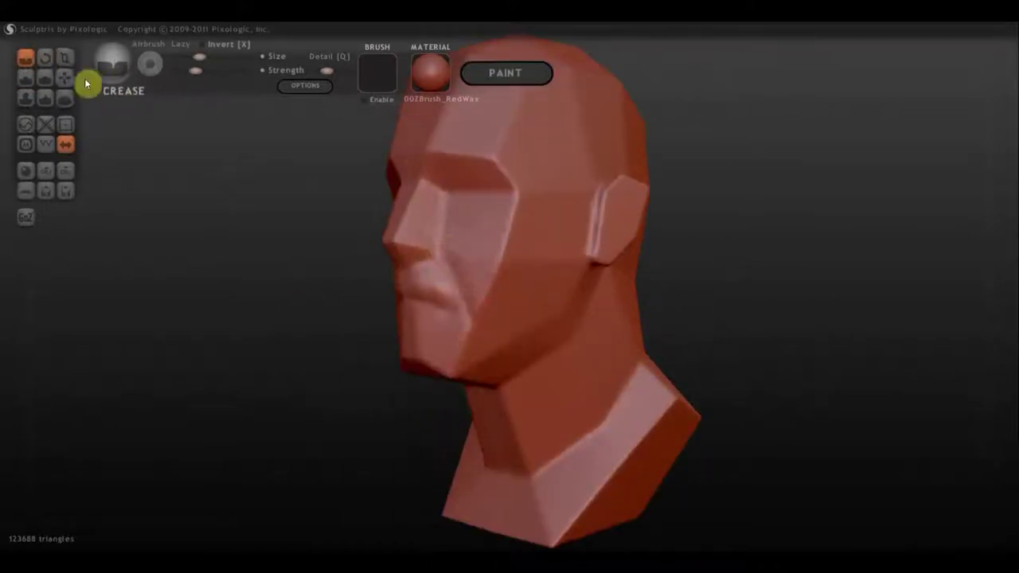
key("g")
right_click_drag(469, 394, 455, 280)
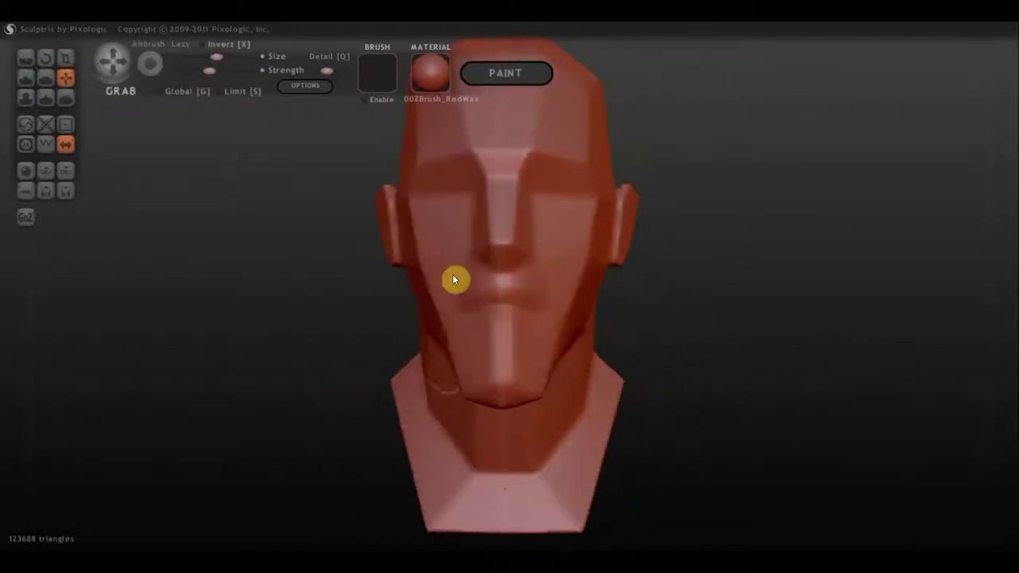
right_click_drag(489, 354, 477, 343, "shift")
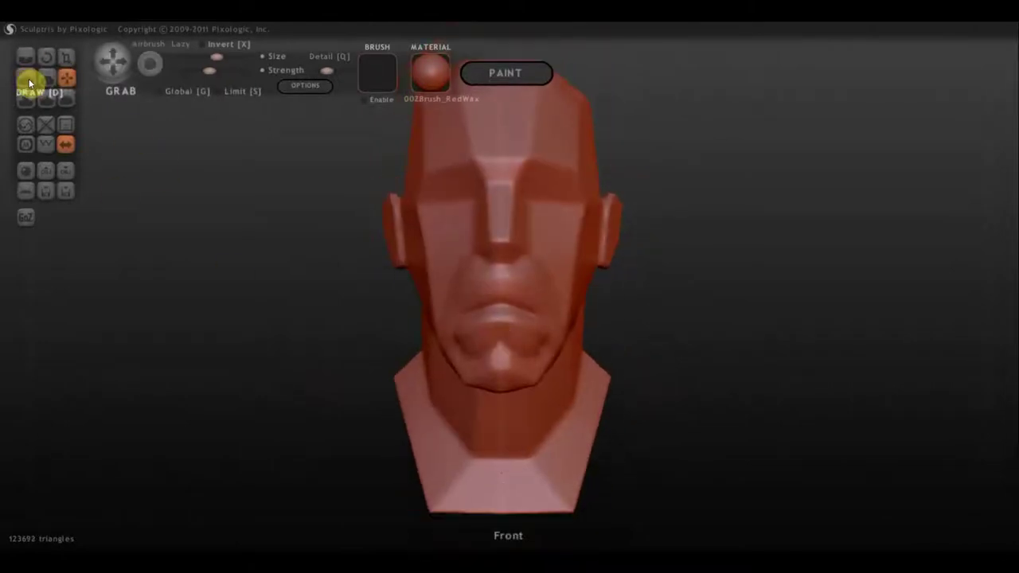
Build up clay on the cheek folds and brows with the Draw brush.
left_click(26, 77)
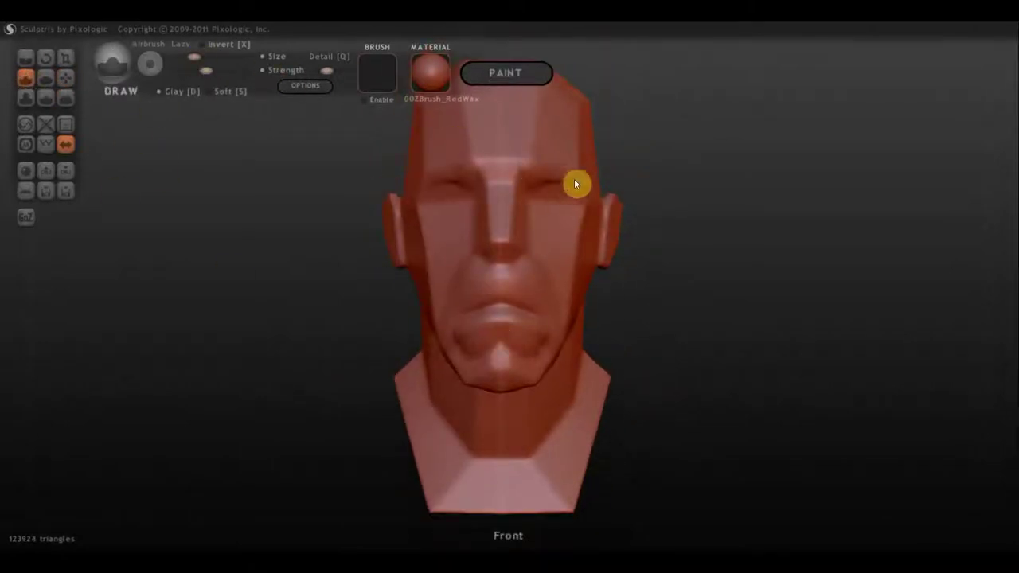
left_click_drag(666, 276, 527, 251)
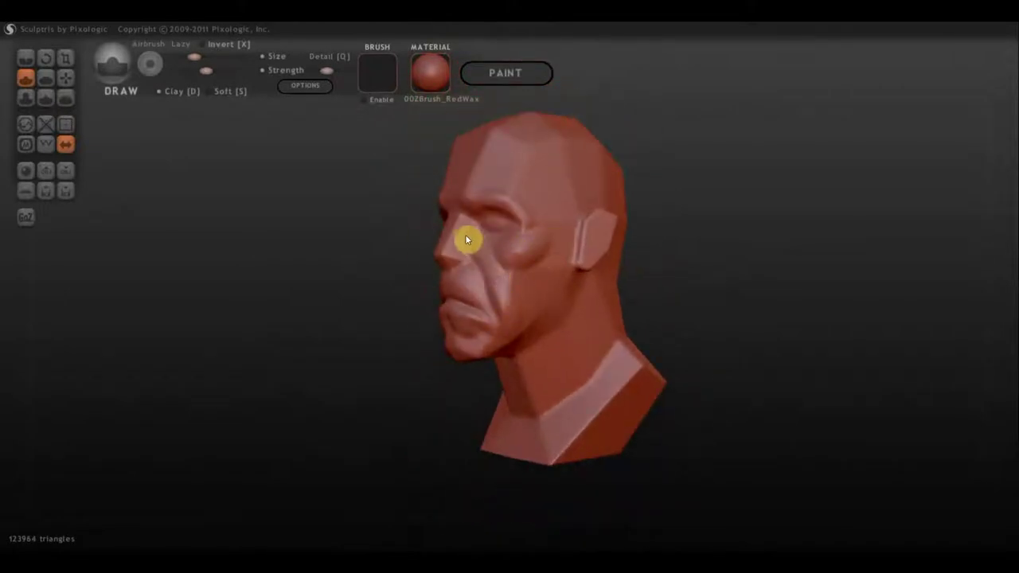
right_click_drag(511, 324, 550, 444)
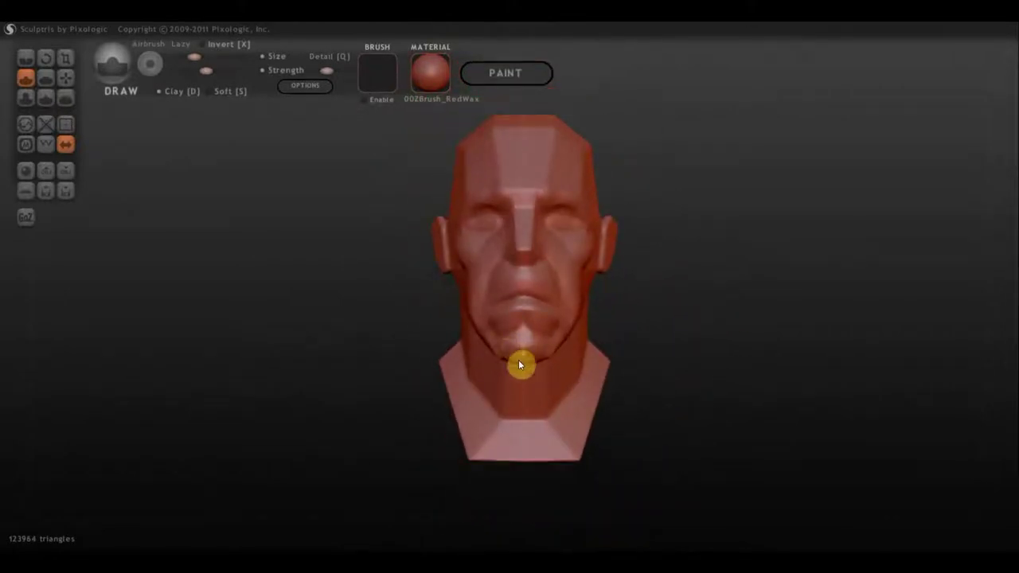
mouse_move(519, 362)
right_mouse_down()
mouse_move(442, 364)
mouse_move(451, 276)
mouse_move(570, 390)
right_mouse_up()
scroll(571, 391, "up", 3)
Flatten the face around the eye sockets and check the side profile.
left_click(45, 78)
right_click_drag(546, 277, 490, 279)
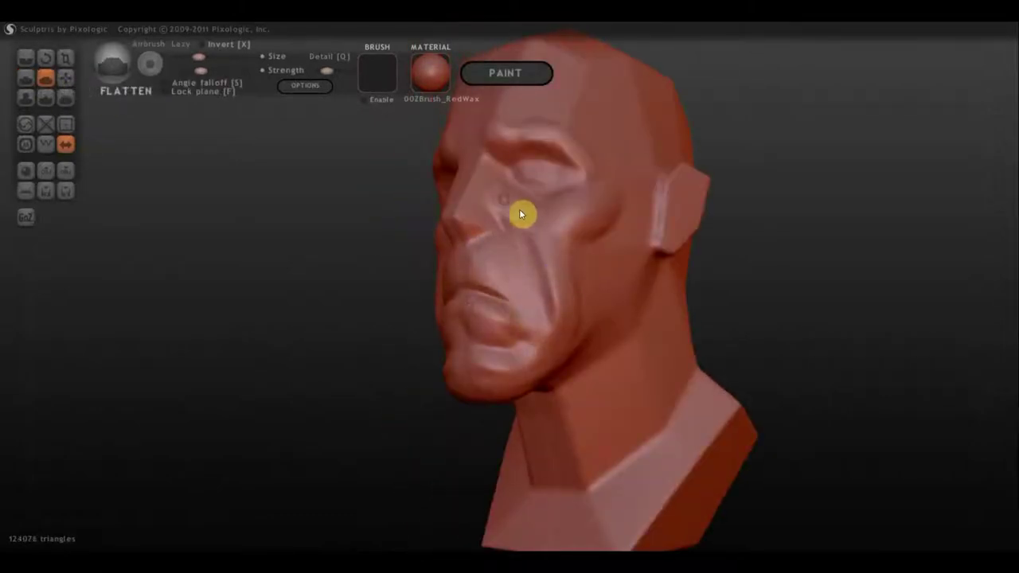
right_click_drag(576, 325, 393, 264)
scroll(509, 151, "down", 3)
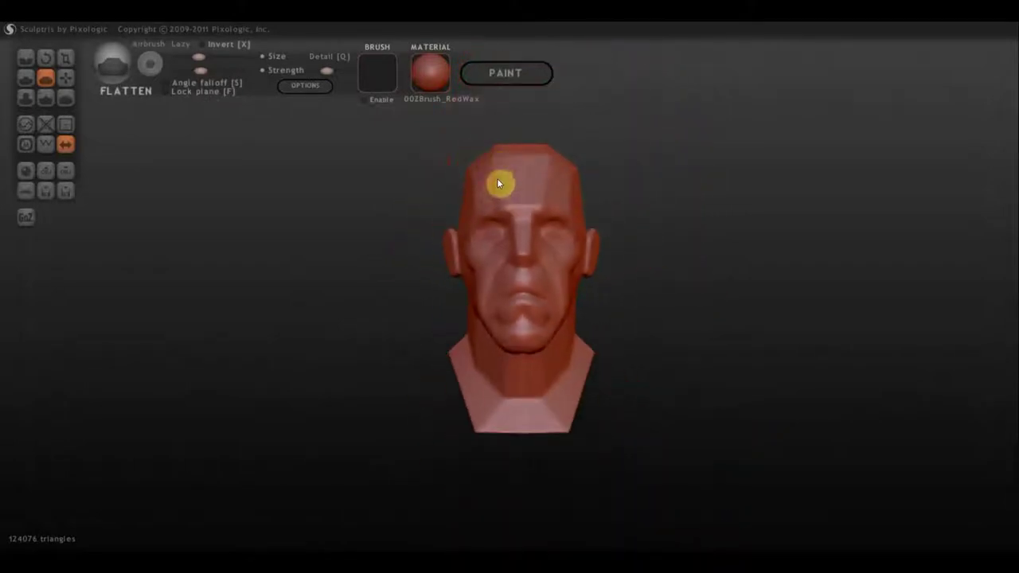
scroll(525, 186, "up", 2)
key("6")
mouse_move(460, 201)
right_mouse_down()
mouse_move(480, 314)
mouse_move(325, 321)
mouse_move(428, 293)
mouse_move(43, 86)
right_mouse_up()
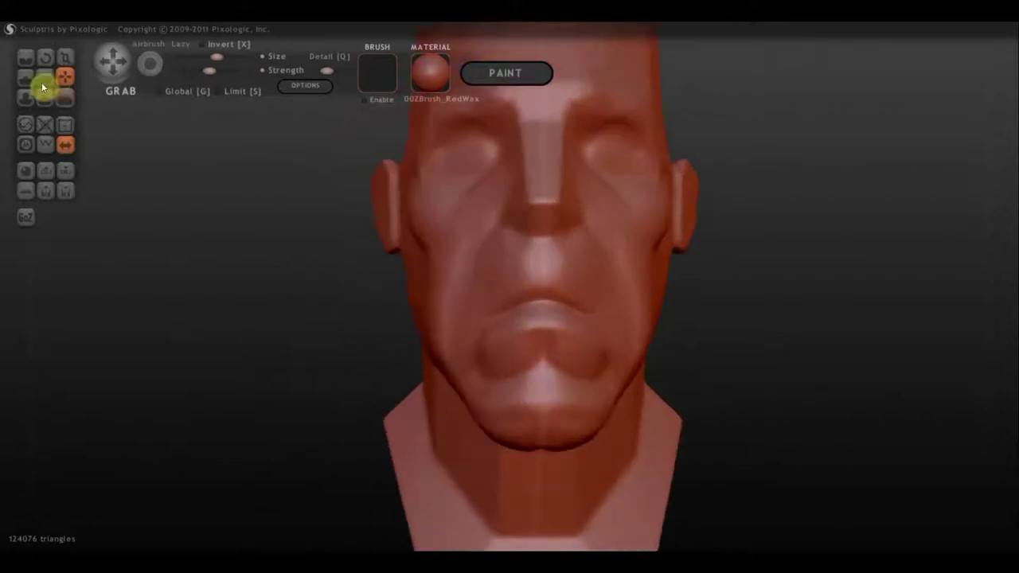
Sculpt detail into the lips and refine the line between them.
scroll(43, 86, "up", 2)
left_click(25, 77)
right_click_drag(594, 304, 481, 300)
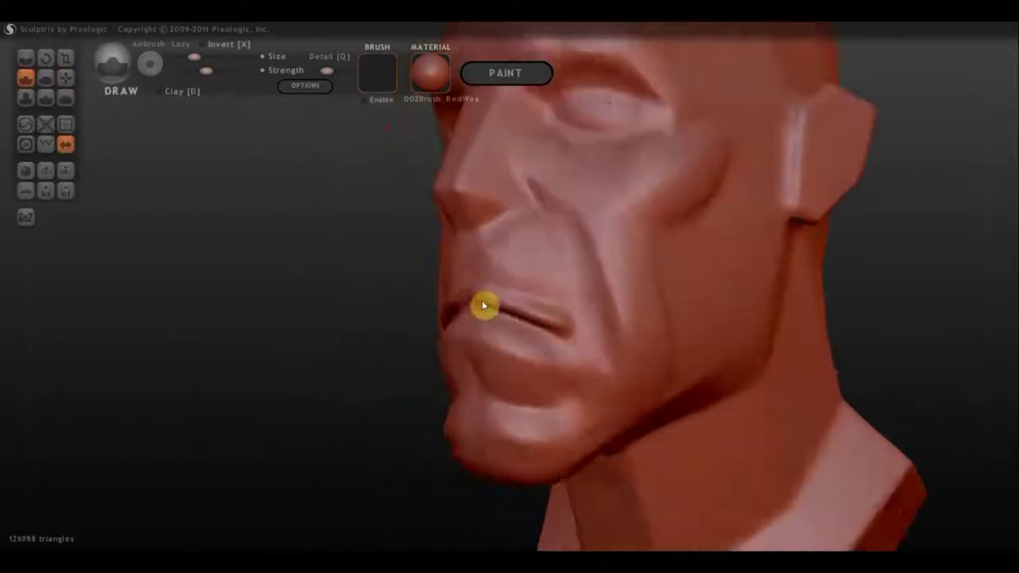
left_click_drag(482, 300, 507, 292)
mouse_move(508, 292)
right_mouse_down()
mouse_move(614, 320)
mouse_move(486, 326)
mouse_move(519, 329)
mouse_move(596, 244)
right_mouse_up()
Deepen the nasolabial fold beside the mouth and sharpen it with the Crease brush.
scroll(596, 243, "up", 2)
left_click_drag(557, 231, 546, 199)
mouse_move(546, 200)
right_mouse_down()
mouse_move(402, 244)
mouse_move(458, 247)
mouse_move(503, 167)
right_mouse_up()
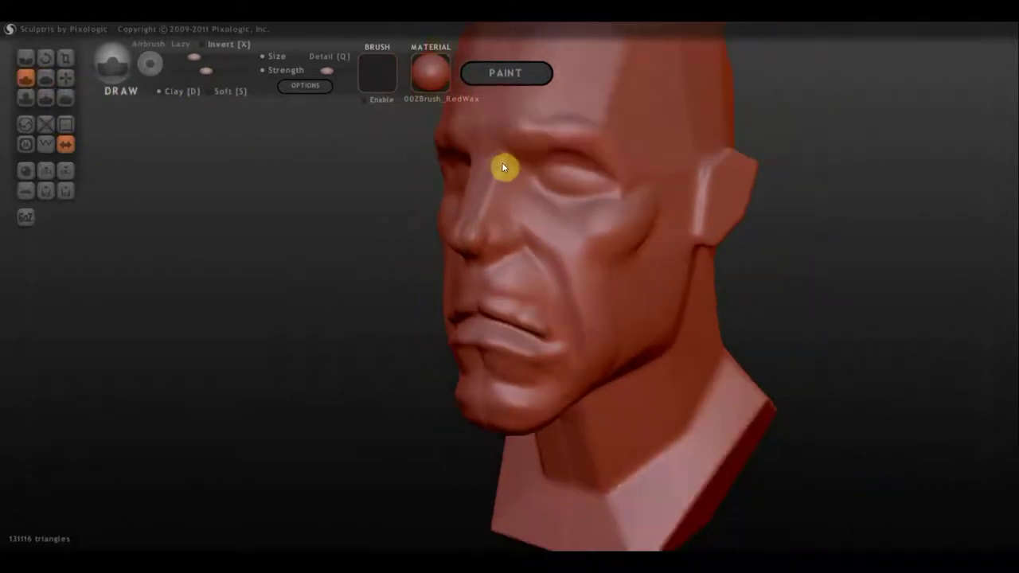
key("c")
mouse_move(586, 231)
right_mouse_down()
mouse_move(516, 262)
mouse_move(491, 228)
right_mouse_up()
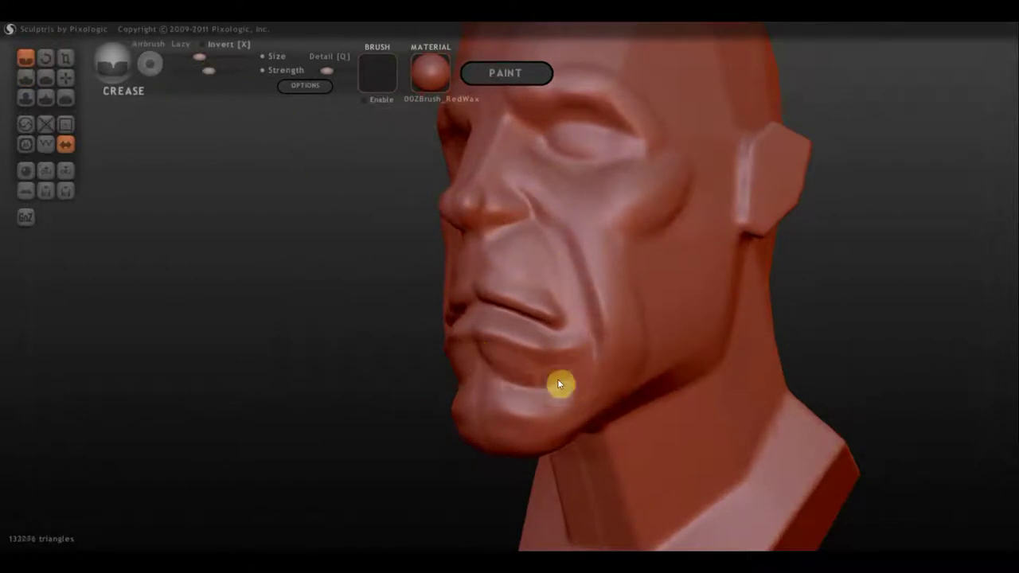
mouse_move(560, 386)
right_mouse_down()
mouse_move(444, 423)
mouse_move(593, 222)
right_mouse_up()
Build up the area around the eye and carve creases above the eyelid.
right_click_drag(603, 181, 753, 202)
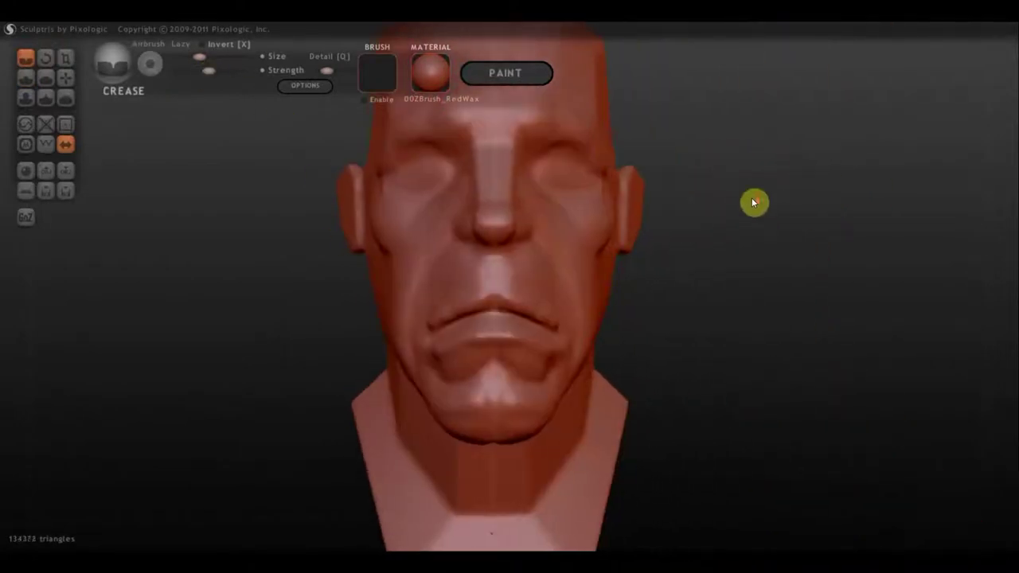
scroll(558, 228, "up", 3)
mouse_move(526, 218)
right_mouse_down()
mouse_move(518, 228)
mouse_move(641, 228)
right_mouse_up()
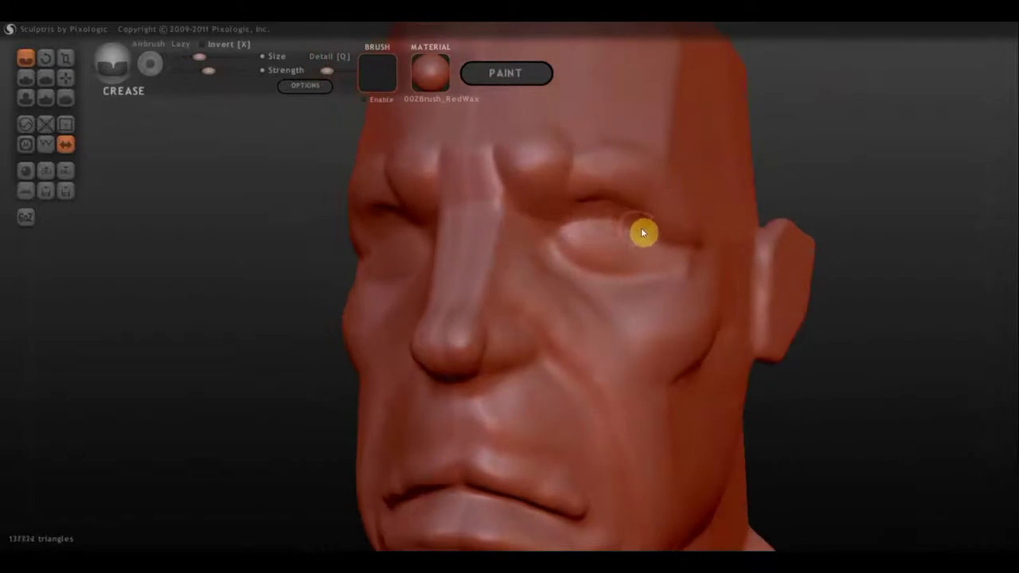
left_click(25, 77)
left_click_drag(613, 200, 589, 208)
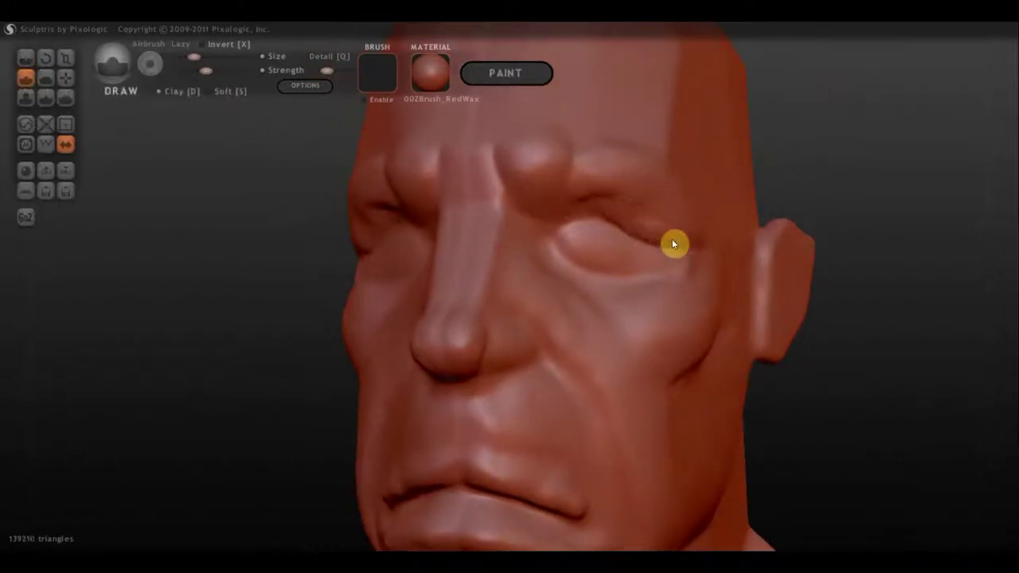
key("c")
left_click_drag(672, 244, 580, 210)
right_click_drag(693, 249, 570, 230)
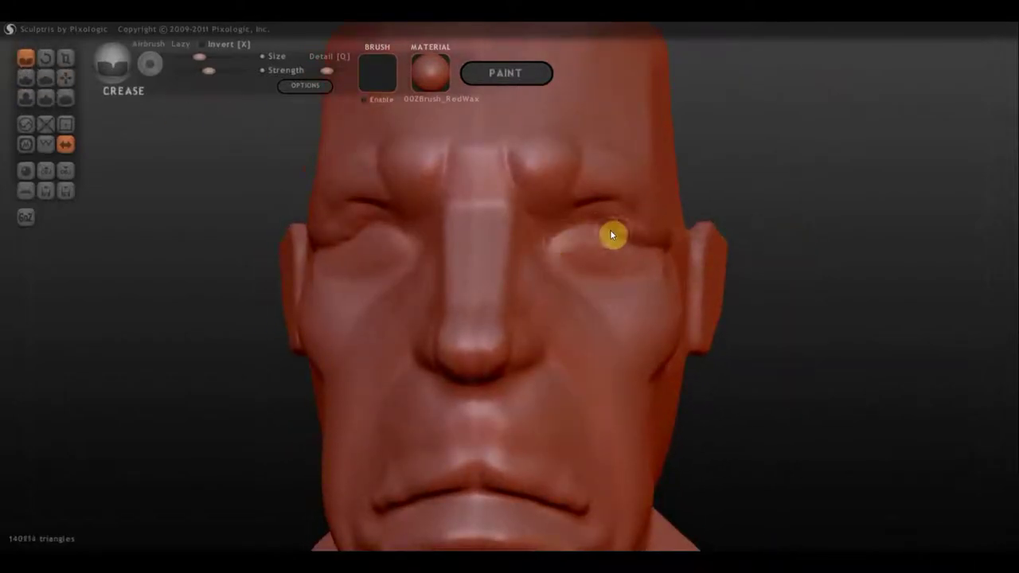
scroll(589, 253, "down", 5)
Orbit between front and left profile views to examine the cheeks and mouth corners.
key("g")
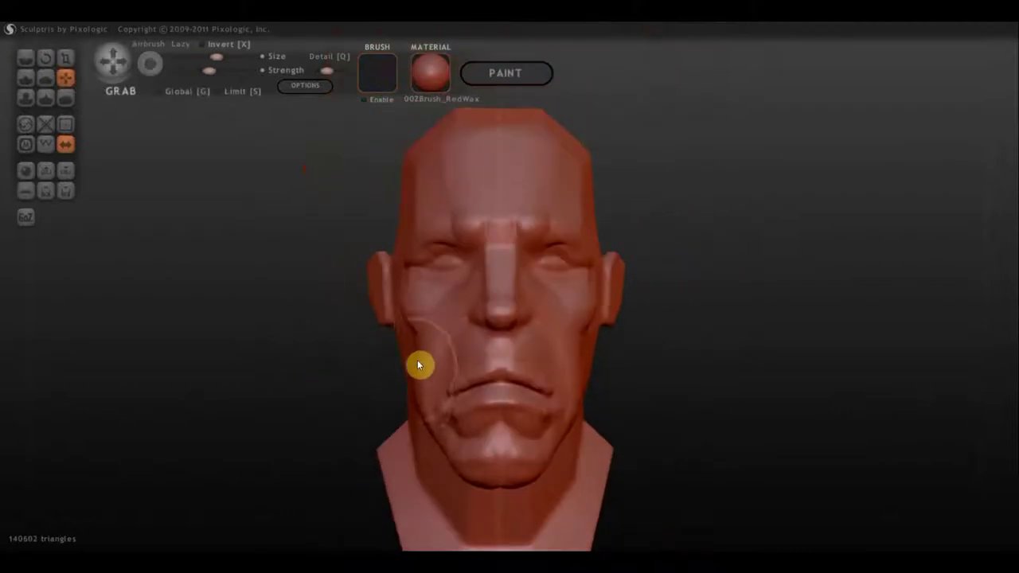
scroll(419, 365, "up", 2)
right_click_drag(498, 493, 430, 521)
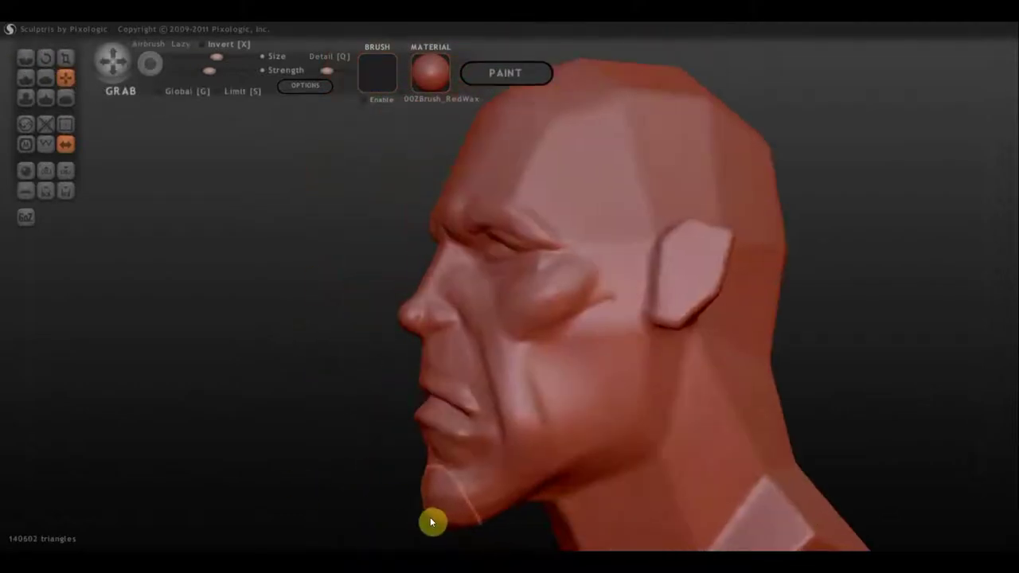
scroll(458, 532, "down", 2)
scroll(428, 284, "up", 5)
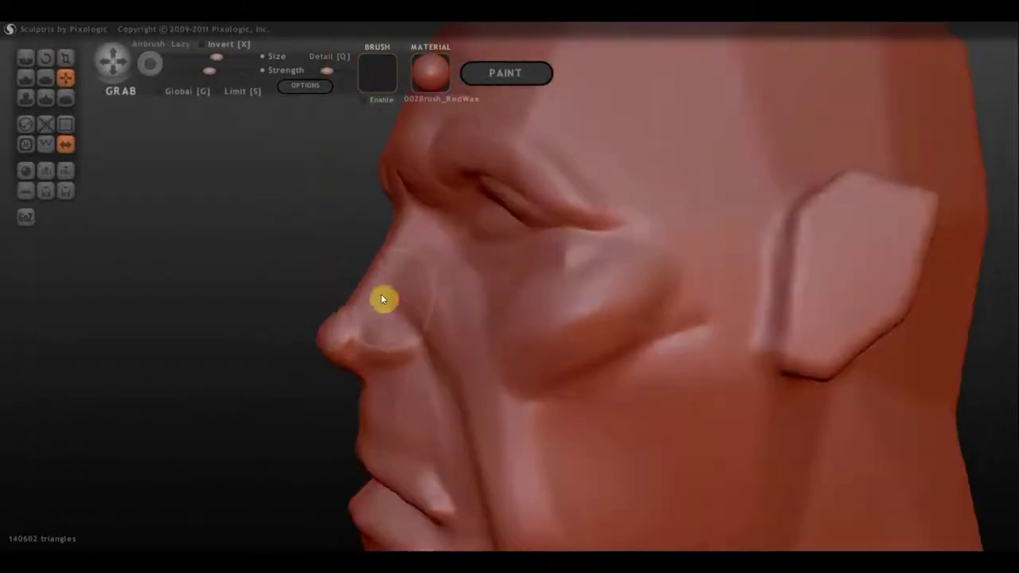
mouse_move(334, 340)
right_mouse_down()
mouse_move(547, 336)
mouse_move(326, 257)
right_mouse_up()
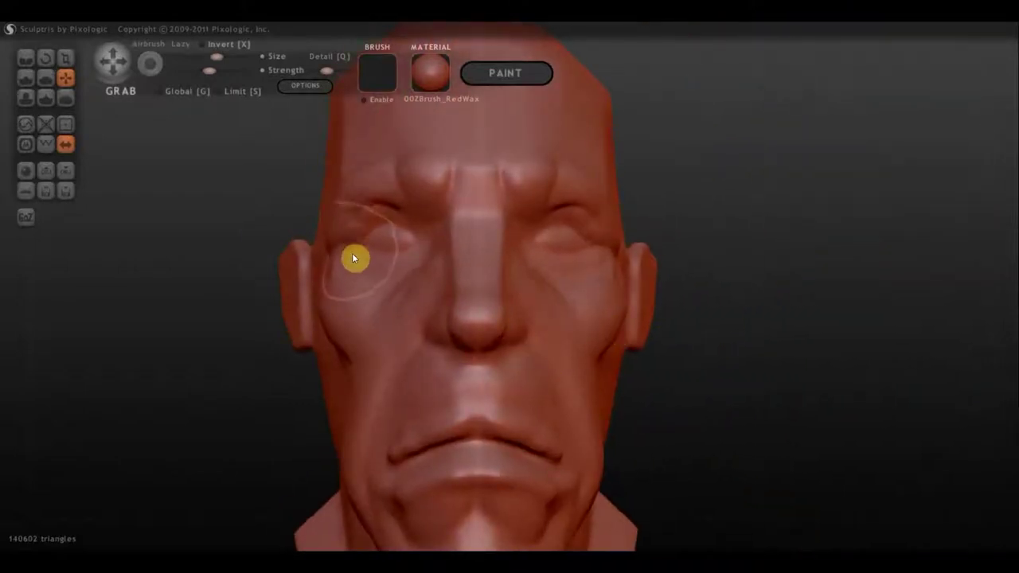
scroll(417, 215, "up", 2)
scroll(440, 222, "down", 3)
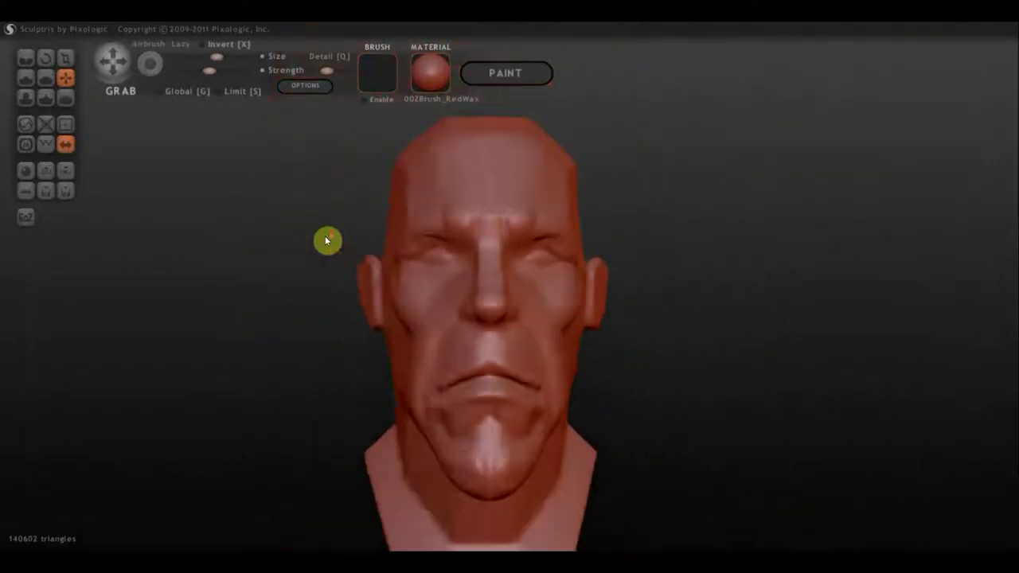
right_click_drag(327, 239, 50, 85)
left_click(26, 77)
scroll(363, 214, "up", 1)
mouse_move(294, 93)
right_mouse_down()
mouse_move(698, 293)
mouse_move(587, 199)
mouse_move(516, 335)
mouse_move(503, 305)
right_mouse_up()
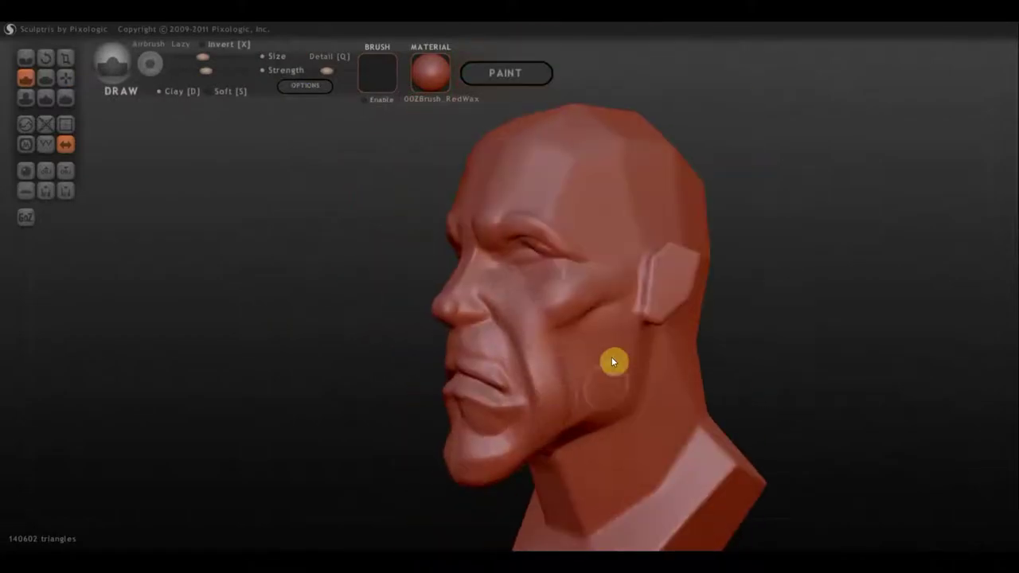
mouse_move(619, 397)
right_mouse_down()
mouse_move(539, 448)
mouse_move(502, 446)
right_mouse_up()
scroll(517, 421, "up", 2)
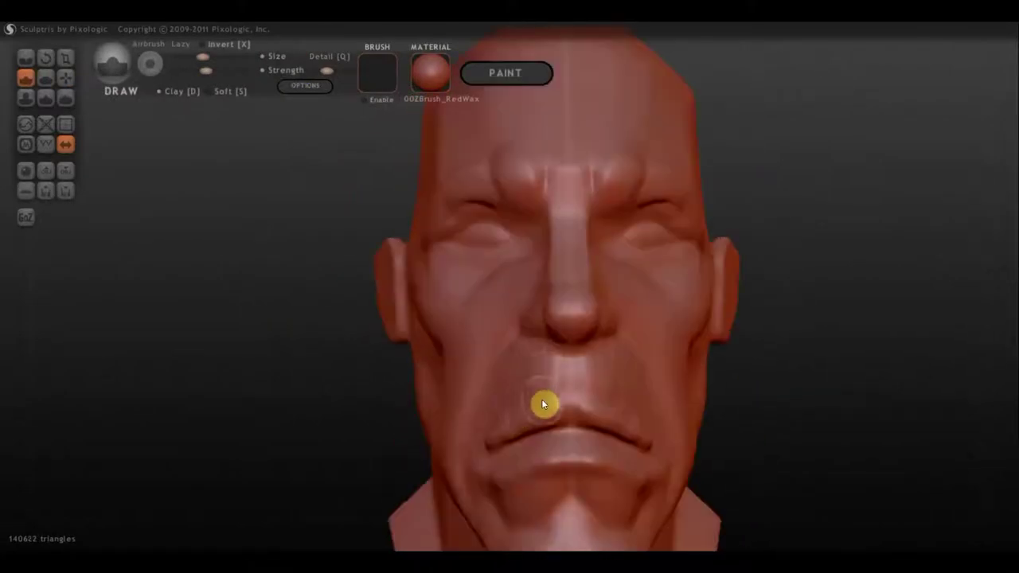
mouse_move(509, 323)
right_mouse_down()
mouse_move(425, 443)
mouse_move(74, 107)
right_mouse_up()
Pull the cheek beside the mouth corner with Grab to deepen the nasolabial fold.
left_click(65, 77)
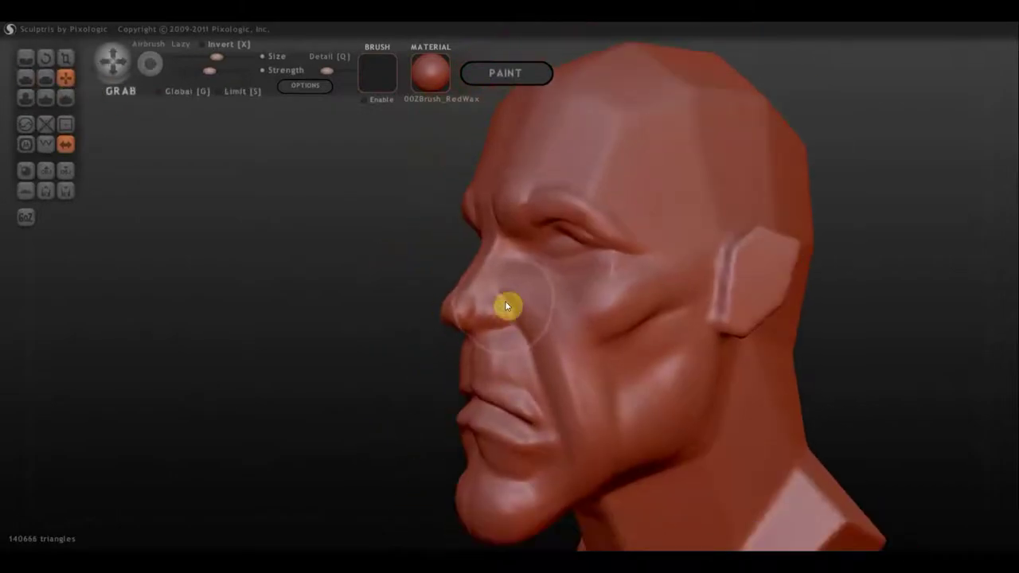
left_click_drag(538, 363, 580, 419)
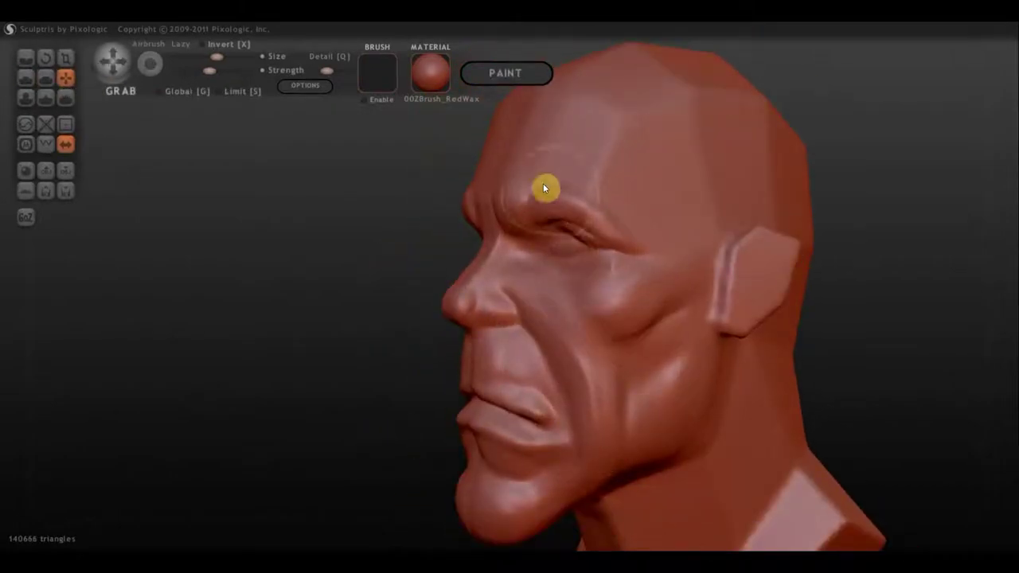
mouse_move(543, 183)
right_mouse_down()
mouse_move(715, 267)
mouse_move(415, 320)
right_mouse_up()
scroll(354, 249, "up", 2)
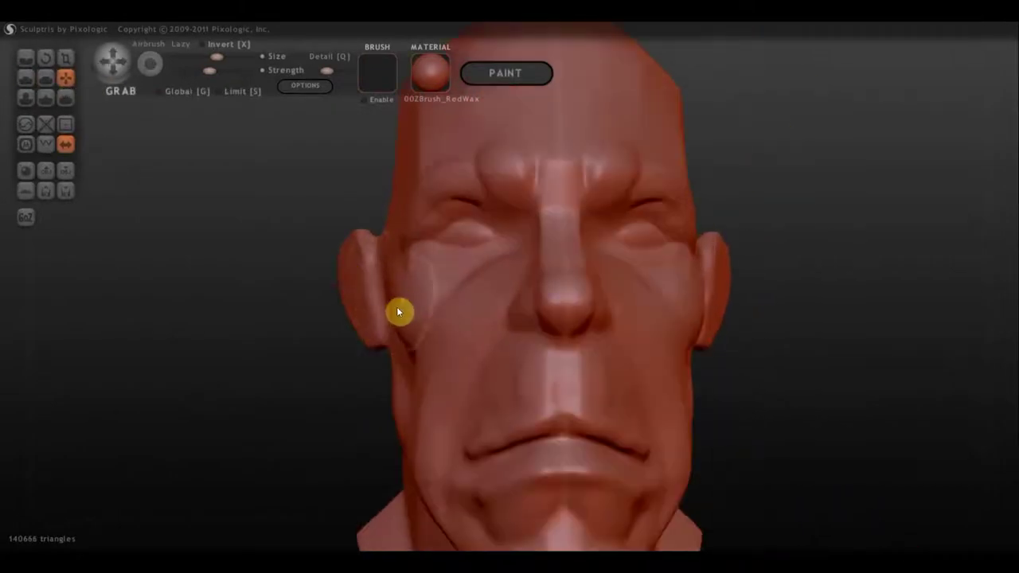
scroll(398, 312, "down", 2)
left_click(25, 77)
scroll(724, 376, "up", 2)
Re-sculpt the crease along the upper lip.
right_click_drag(704, 319, 699, 195)
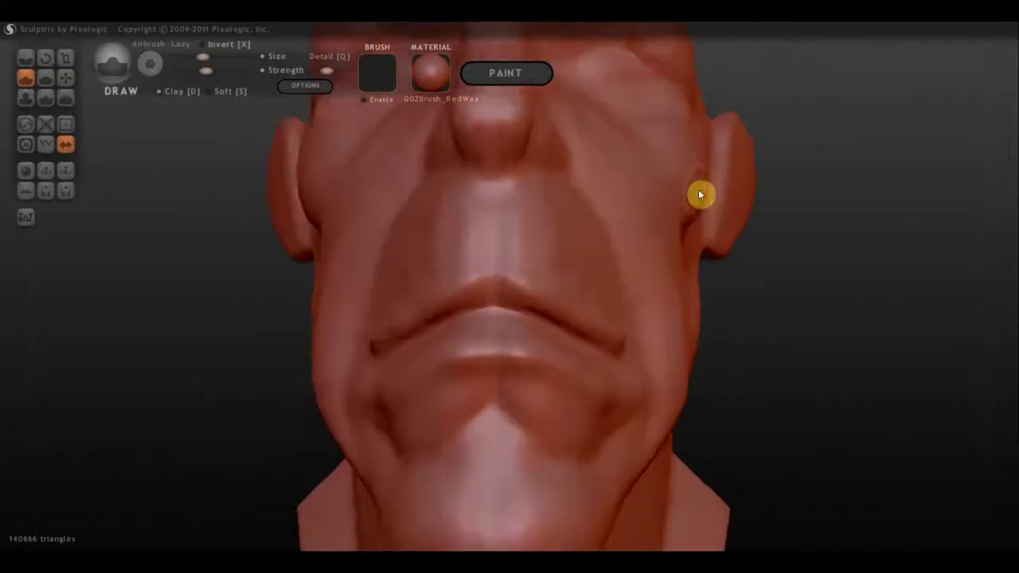
scroll(512, 299, "up", 2)
mouse_move(512, 299)
left_mouse_down()
mouse_move(486, 290)
mouse_move(609, 350)
left_mouse_up()
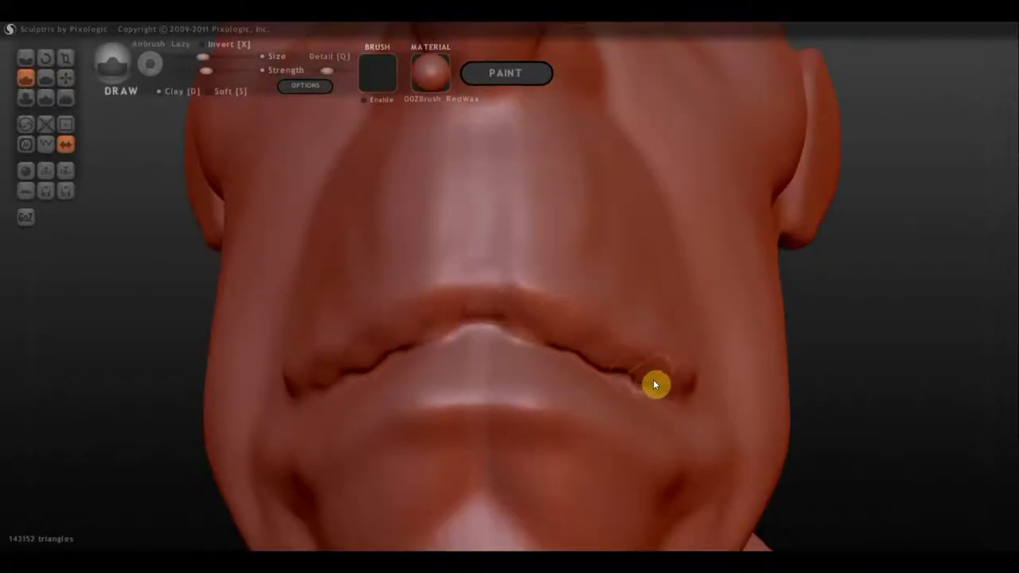
scroll(526, 335, "down", 3)
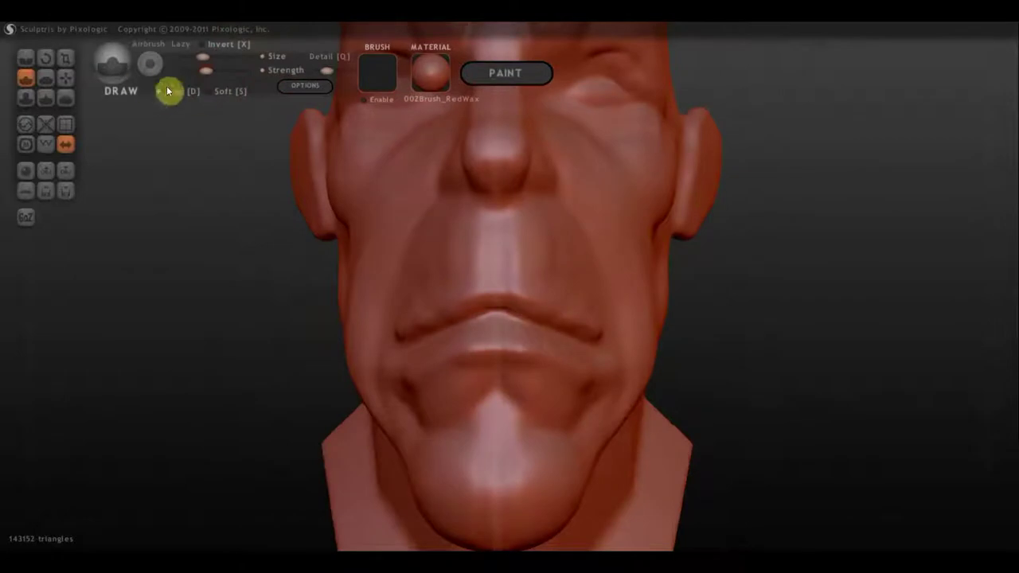
right_click_drag(555, 342, 500, 368)
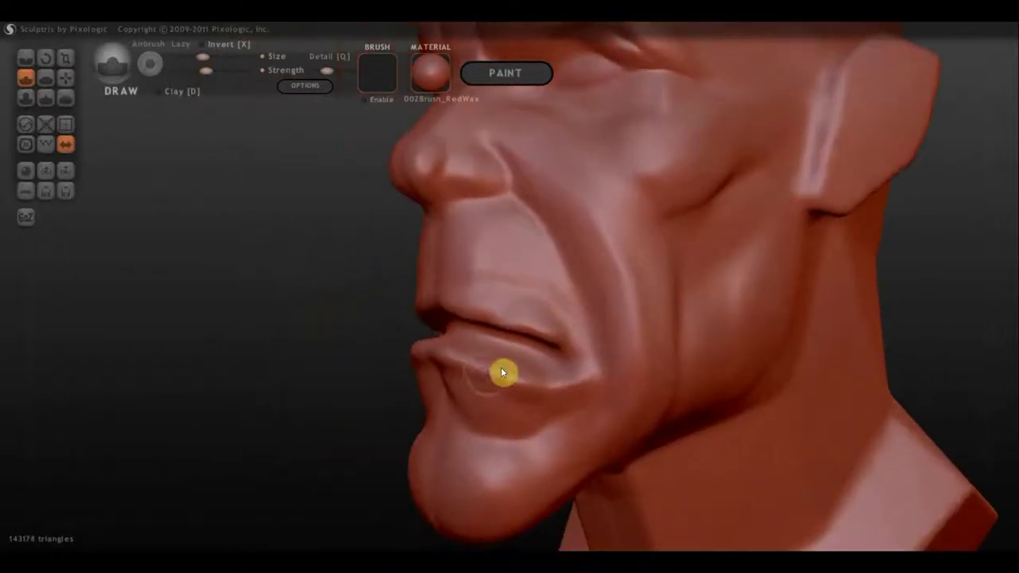
Pull the lower part of the ear down with the Grab brush.
key("g")
mouse_move(453, 305)
right_mouse_down()
mouse_move(614, 337)
mouse_move(435, 284)
right_mouse_up()
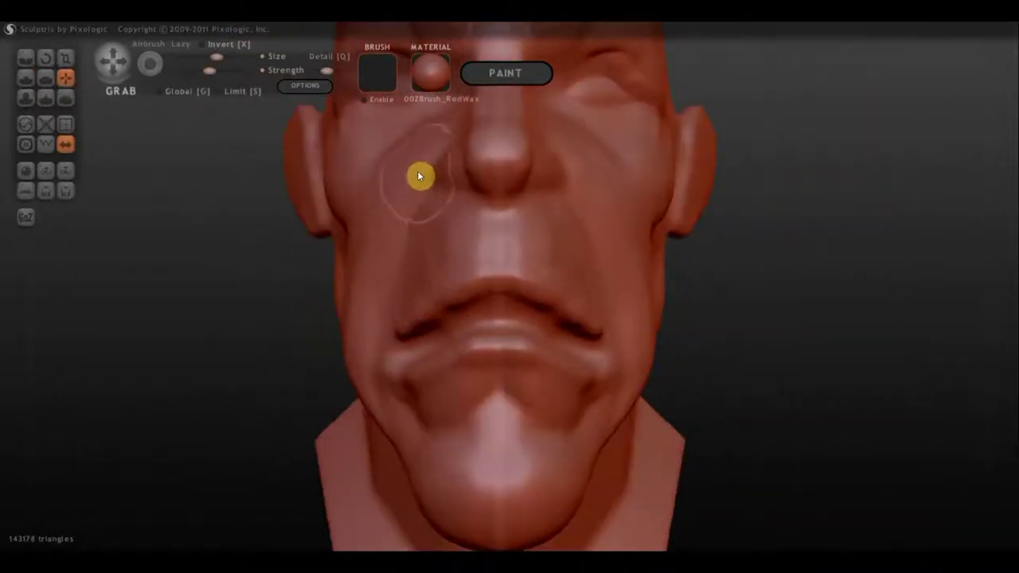
mouse_move(407, 368)
right_mouse_down()
mouse_move(468, 372)
mouse_move(446, 361)
mouse_move(562, 388)
right_mouse_up()
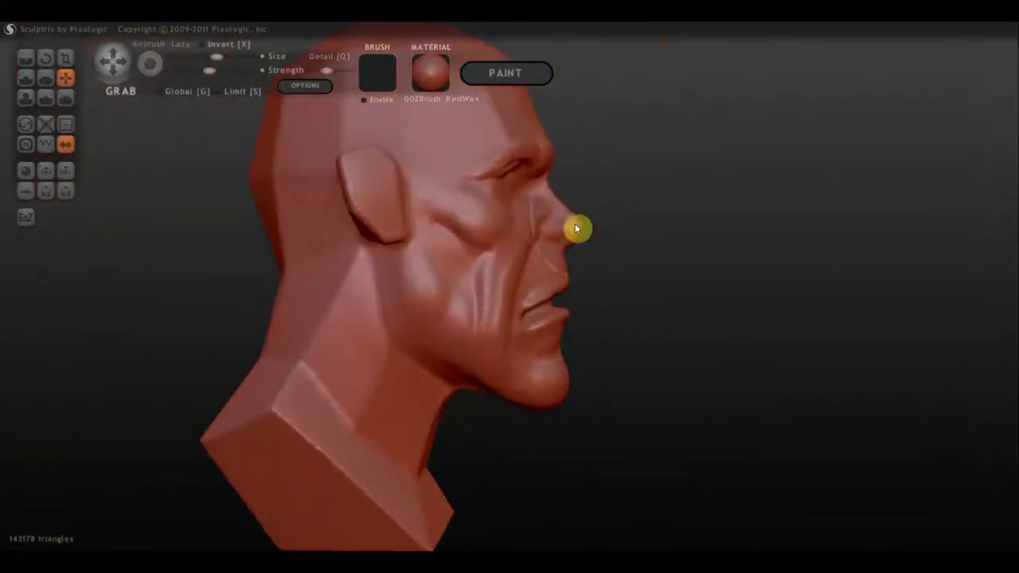
left_click_drag(386, 213, 383, 235)
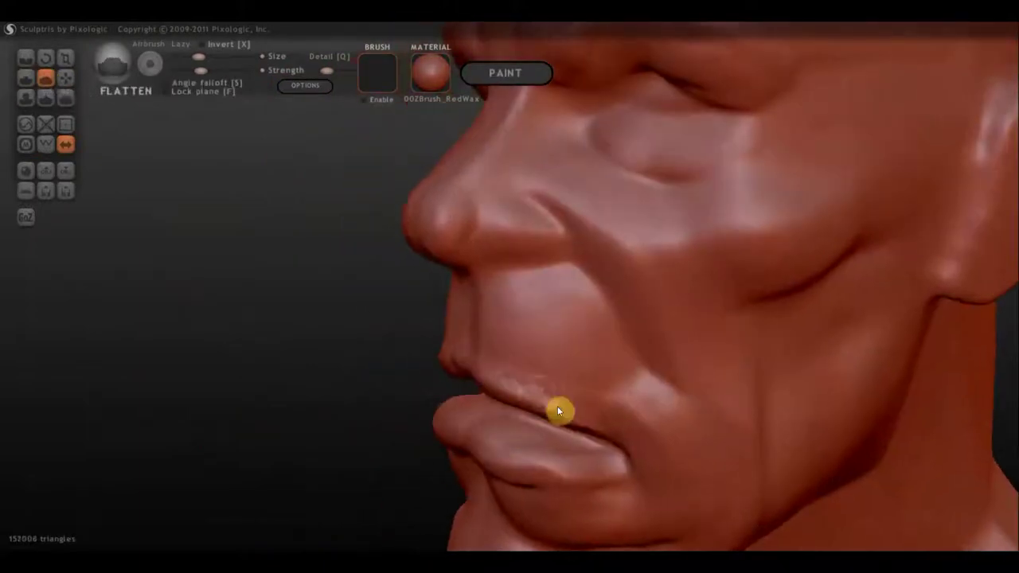
Orbit between front and profile views to check the ear, mouth and chin.
key("g")
right_click_drag(429, 409, 442, 375)
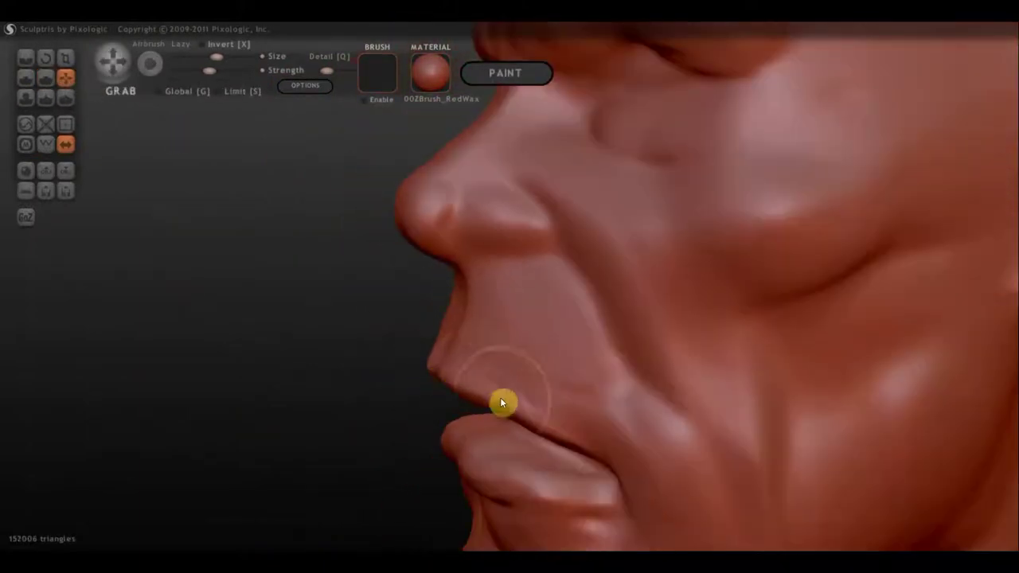
mouse_move(500, 402)
right_mouse_down()
mouse_move(582, 366)
mouse_move(592, 295)
mouse_move(634, 341)
right_mouse_up()
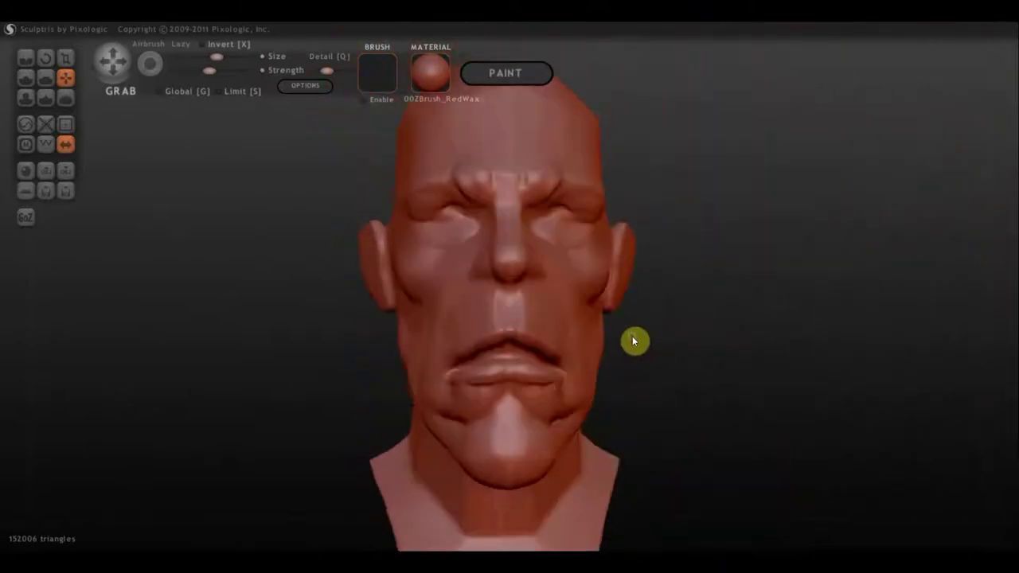
scroll(634, 341, "up", 5)
right_click_drag(492, 362, 702, 376)
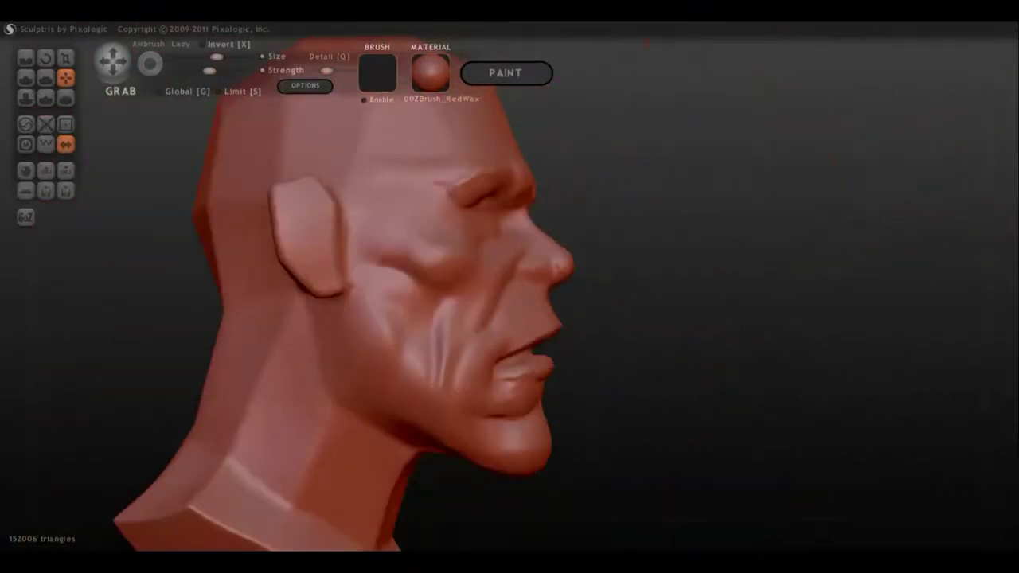
scroll(516, 400, "down", 5)
mouse_move(517, 400)
right_mouse_down()
mouse_move(523, 348)
mouse_move(454, 361)
right_mouse_up()
scroll(455, 361, "up", 5)
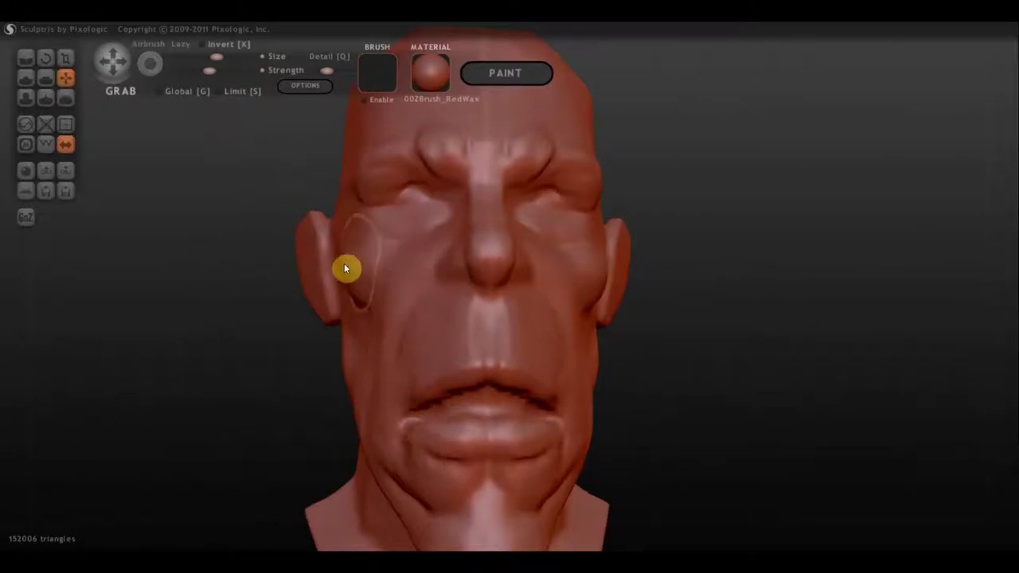
mouse_move(344, 269)
right_mouse_down()
mouse_move(420, 322)
mouse_move(154, 161)
right_mouse_up()
Flatten a spot on the lips with the Flatten brush.
left_click(45, 77)
mouse_move(239, 199)
right_mouse_down()
mouse_move(674, 379)
mouse_move(504, 350)
right_mouse_up()
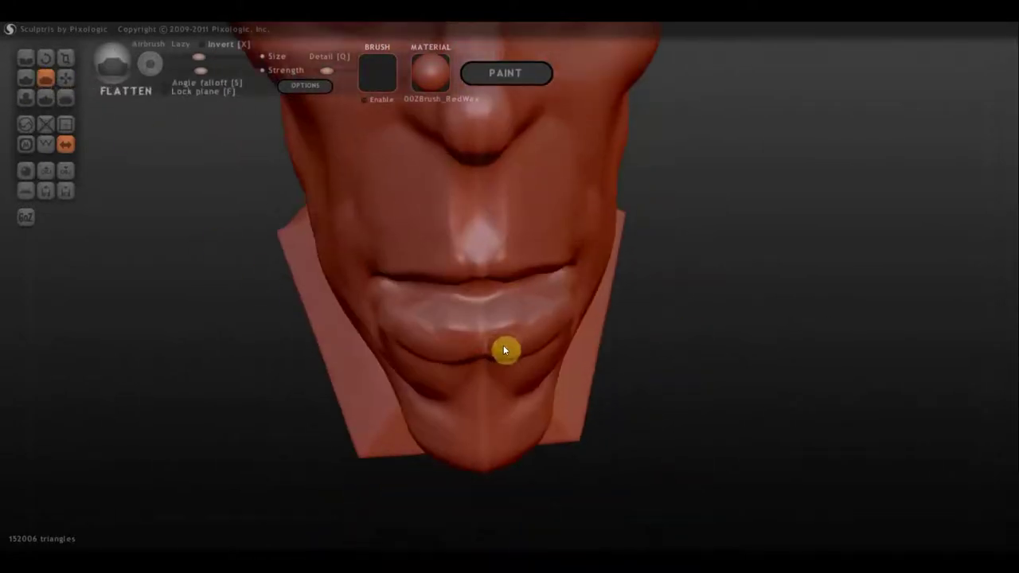
mouse_move(539, 321)
right_mouse_down()
mouse_move(501, 294)
mouse_move(566, 343)
mouse_move(486, 254)
mouse_move(563, 271)
mouse_move(496, 298)
mouse_move(546, 339)
mouse_move(470, 398)
mouse_move(449, 329)
mouse_move(384, 332)
mouse_move(318, 239)
mouse_move(474, 301)
mouse_move(407, 336)
mouse_move(359, 303)
mouse_move(561, 362)
mouse_move(563, 318)
right_mouse_up()
left_click(546, 339)
Build up a fuller lower lip and refine the lips from the side.
left_click(25, 77)
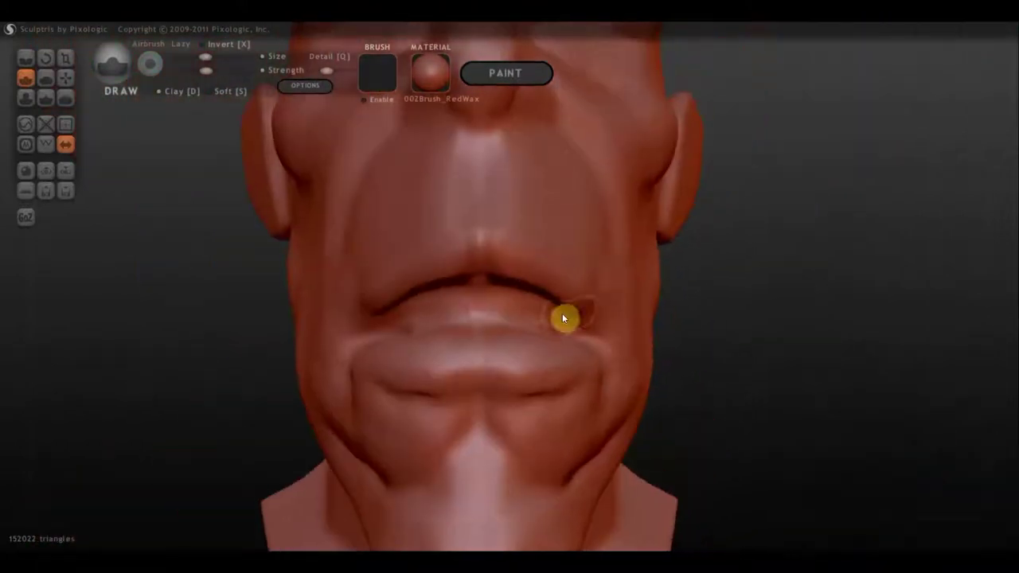
right_click_drag(370, 254, 591, 286)
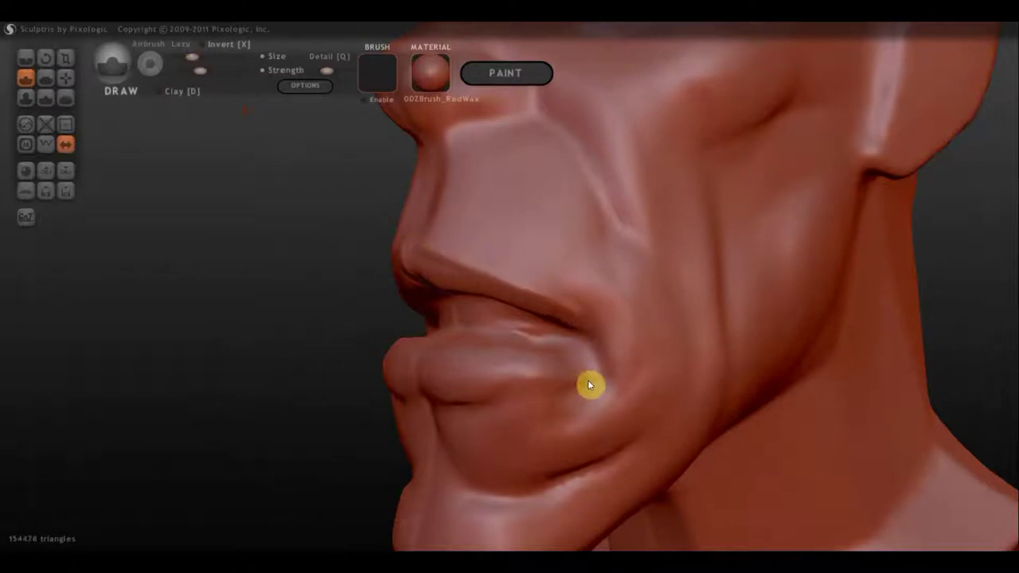
left_click_drag(589, 385, 505, 385)
mouse_move(505, 384)
right_mouse_down()
mouse_move(575, 396)
mouse_move(537, 379)
mouse_move(493, 334)
right_mouse_up()
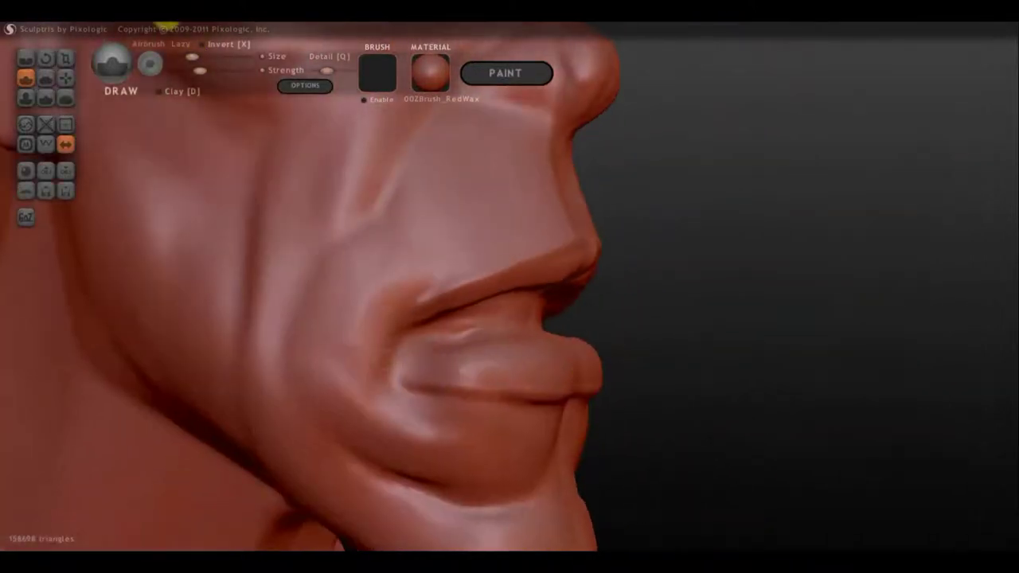
right_click_drag(490, 294, 471, 249)
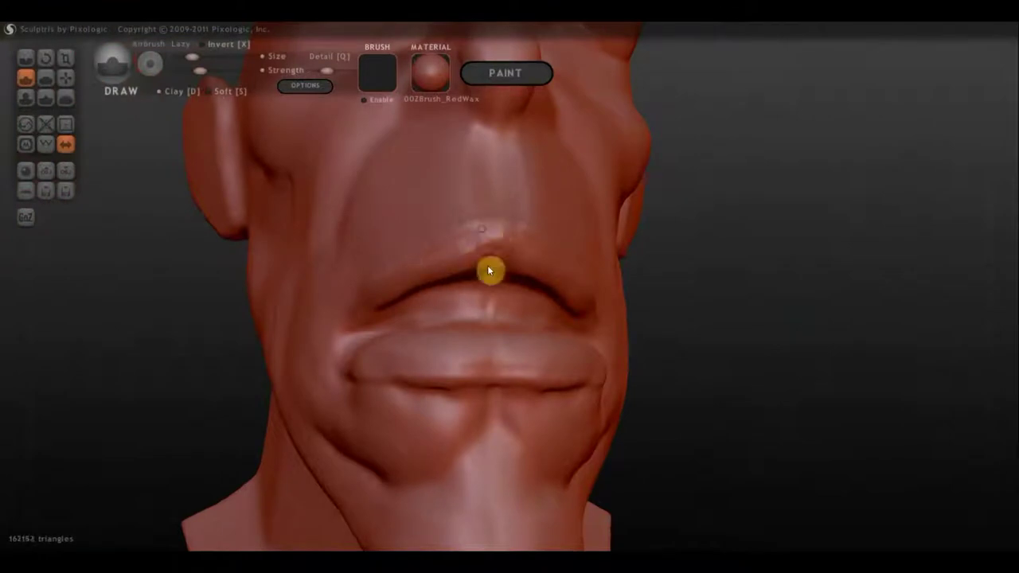
scroll(449, 275, "down", 5)
Pull the upper lip into shape with Grab and check the jaw from the side.
scroll(439, 279, "down", 3)
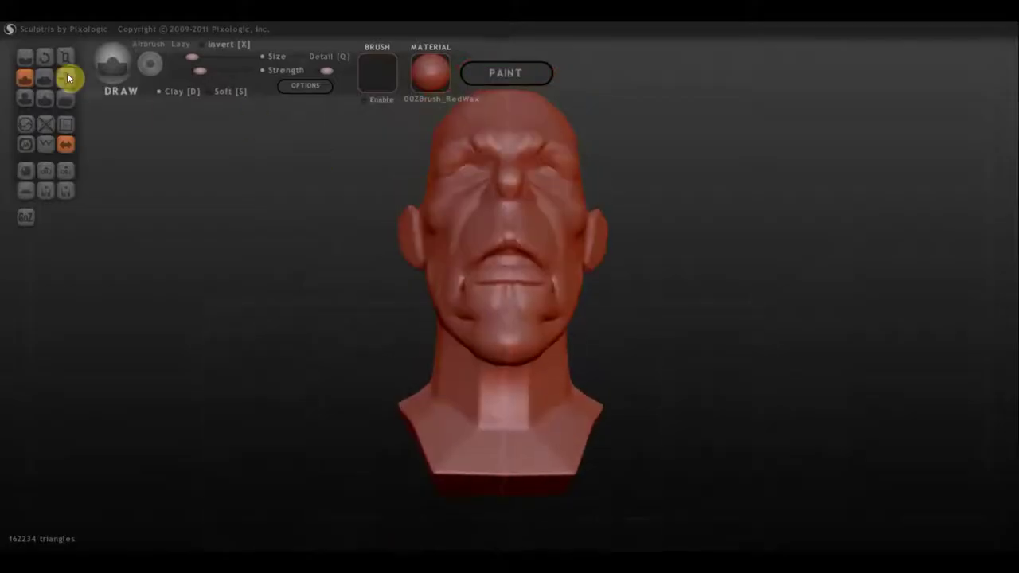
left_click(69, 78)
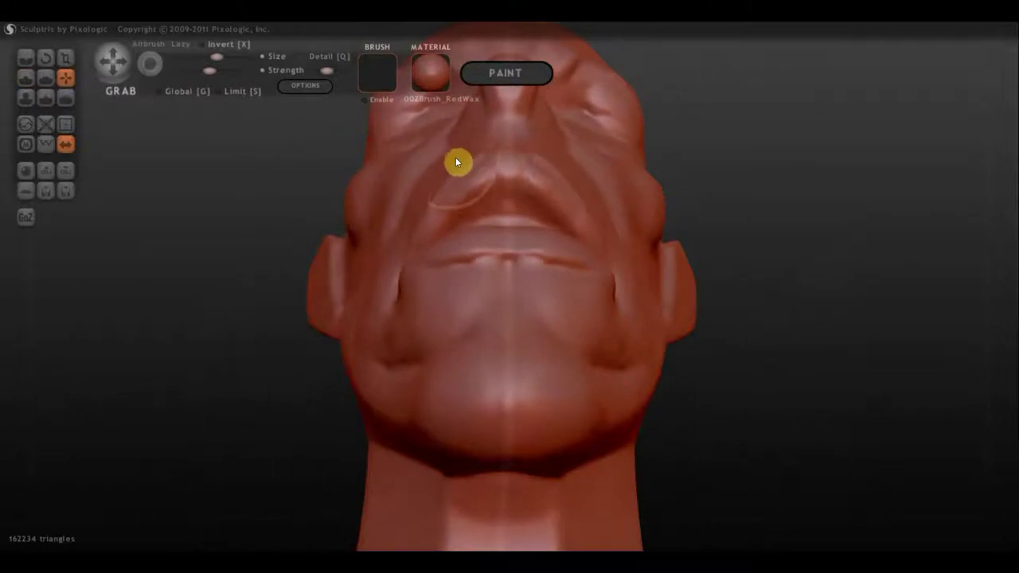
left_click_drag(459, 164, 461, 280)
right_click_drag(462, 284, 523, 396)
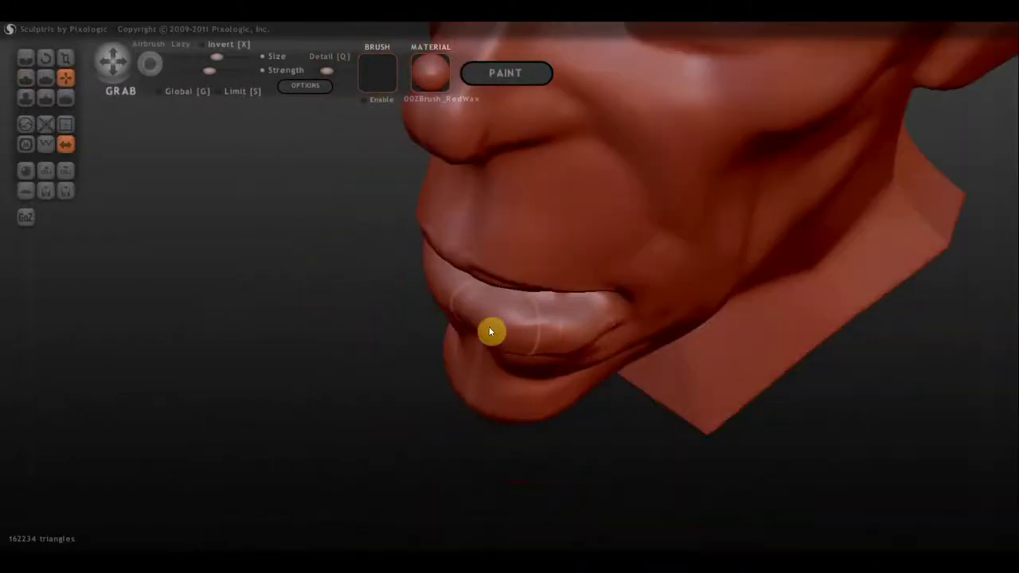
right_click_drag(491, 332, 448, 336)
Orbit from the jaw profile to a close front view of the face with Draw selected.
left_click(26, 77)
mouse_move(414, 462)
right_mouse_down()
mouse_move(510, 461)
mouse_move(707, 285)
right_mouse_up()
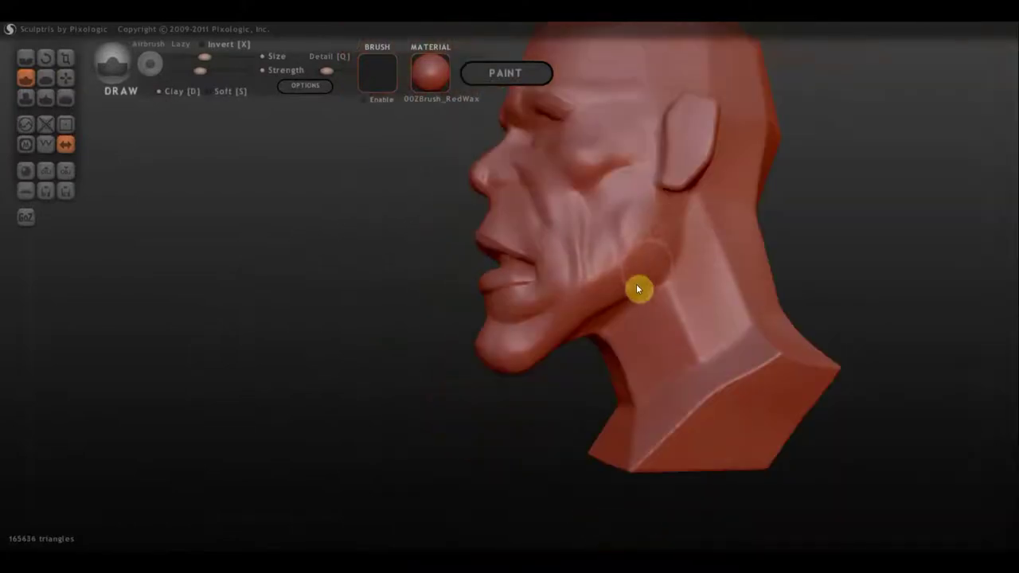
mouse_move(626, 239)
right_mouse_down()
mouse_move(587, 191)
mouse_move(632, 186)
mouse_move(685, 214)
mouse_move(687, 350)
mouse_move(385, 245)
right_mouse_up()
key("g")
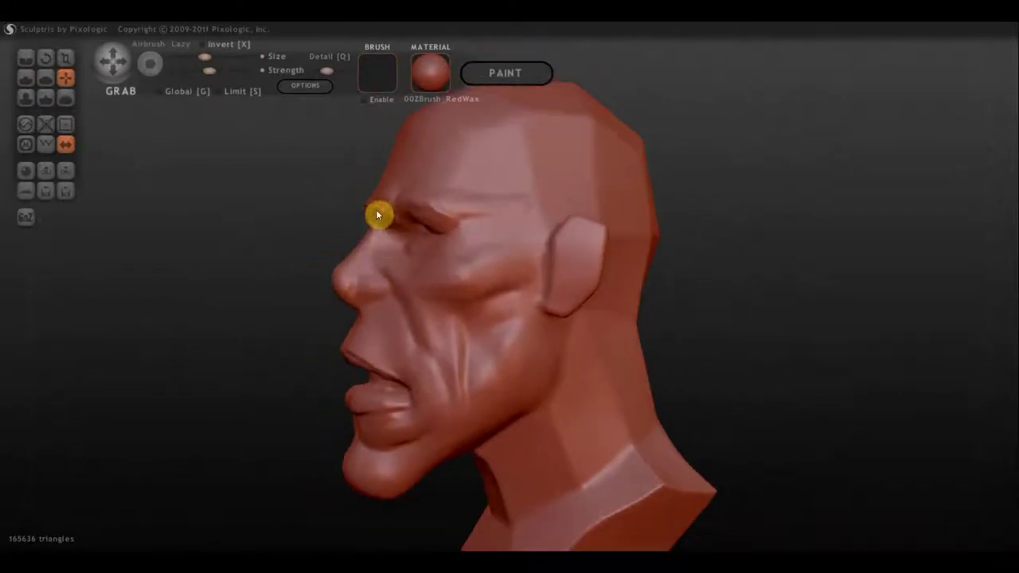
right_click_drag(376, 209, 437, 209)
mouse_move(445, 256)
right_mouse_down()
mouse_move(448, 240)
mouse_move(463, 325)
mouse_move(619, 250)
right_mouse_up()
key("d")
mouse_move(405, 203)
right_mouse_down()
mouse_move(97, 38)
mouse_move(209, 58)
right_mouse_up()
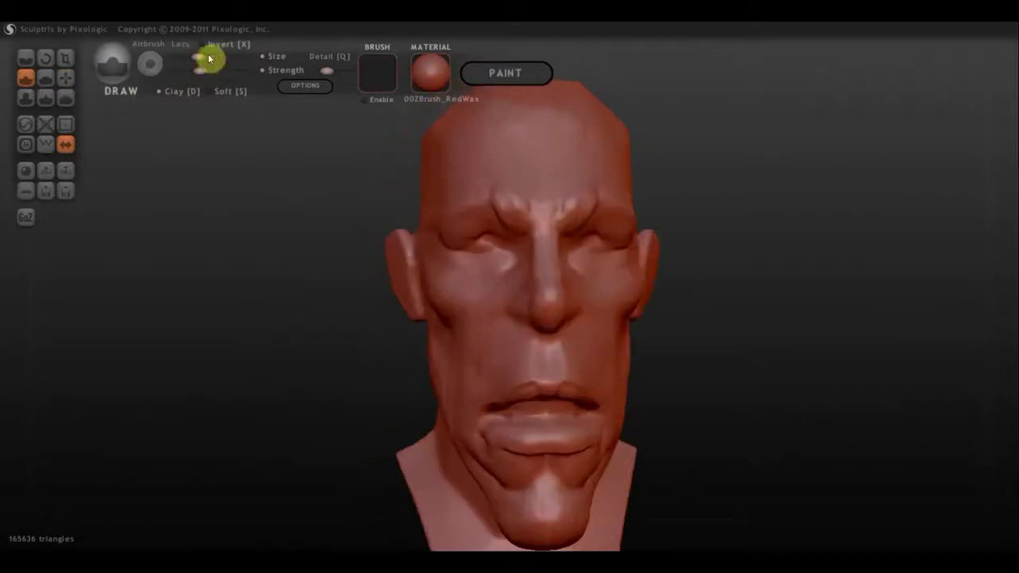
right_click_drag(541, 231, 472, 252)
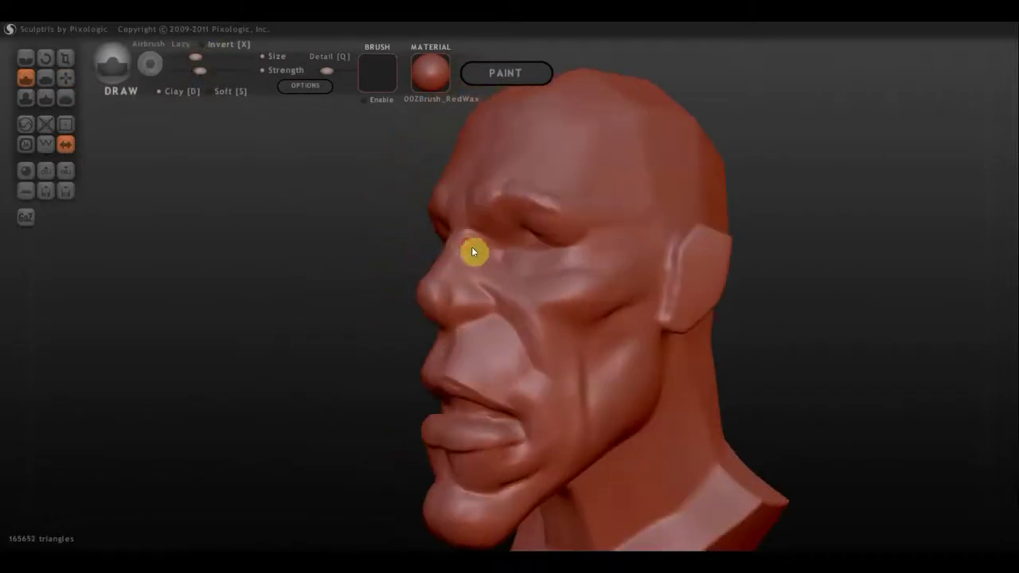
mouse_move(430, 297)
right_mouse_down()
mouse_move(546, 266)
mouse_move(167, 95)
right_mouse_up()
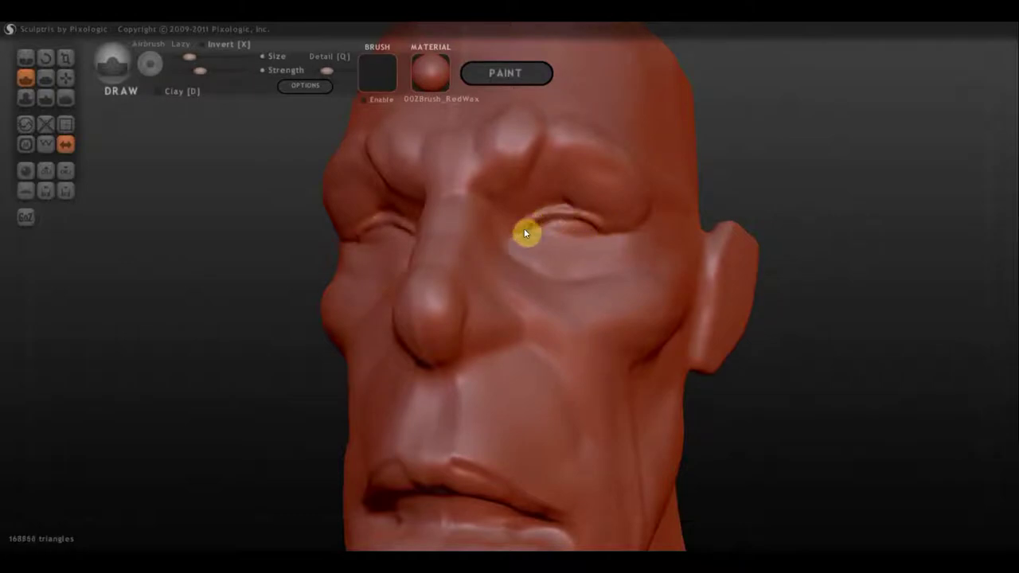
Sculpt detail around the eye and flatten the surrounding area.
right_click_drag(524, 232, 549, 264)
left_click(66, 77)
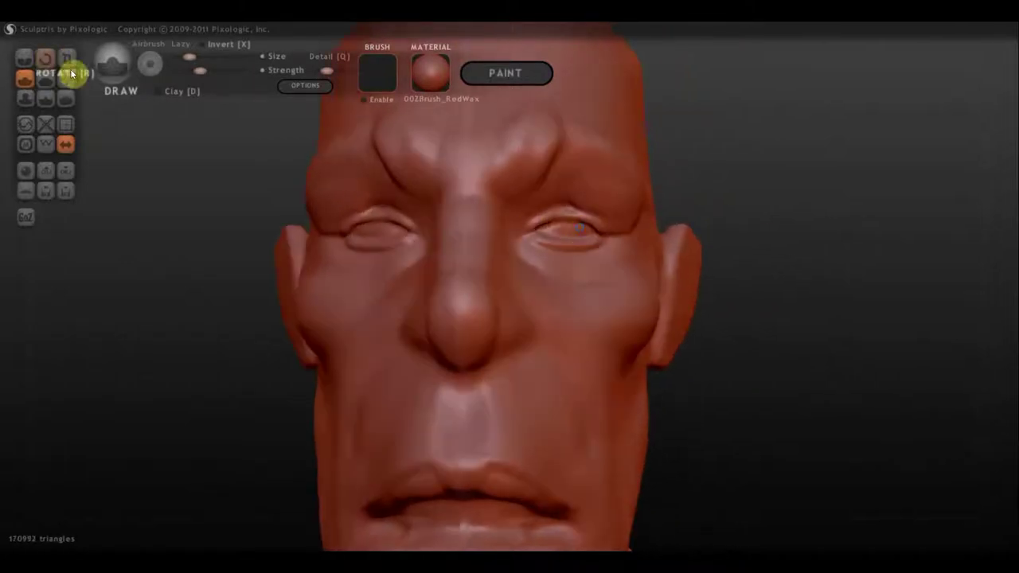
mouse_move(642, 213)
right_mouse_down()
mouse_move(483, 211)
mouse_move(650, 153)
mouse_move(677, 170)
mouse_move(687, 50)
mouse_move(605, 194)
right_mouse_up()
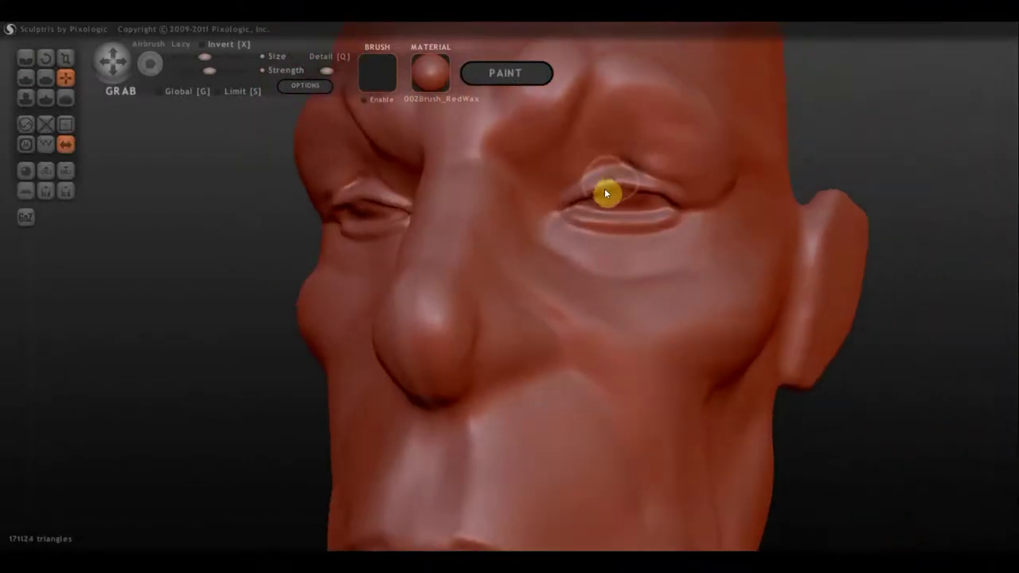
key("f")
mouse_move(439, 140)
right_mouse_down()
mouse_move(550, 174)
mouse_move(597, 350)
right_mouse_up()
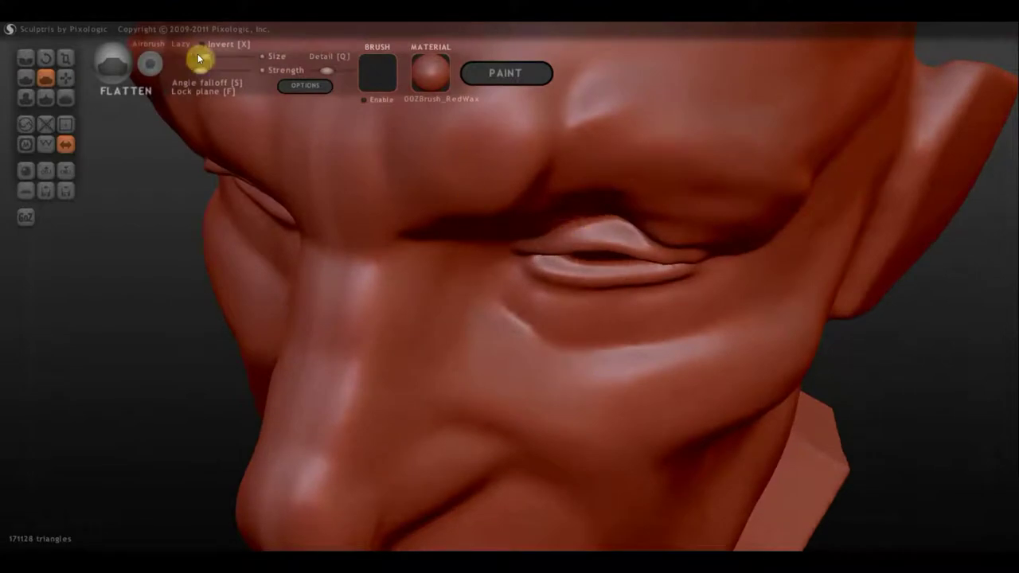
mouse_move(200, 60)
right_mouse_down()
mouse_move(629, 192)
mouse_move(663, 337)
mouse_move(599, 323)
mouse_move(557, 254)
right_mouse_up()
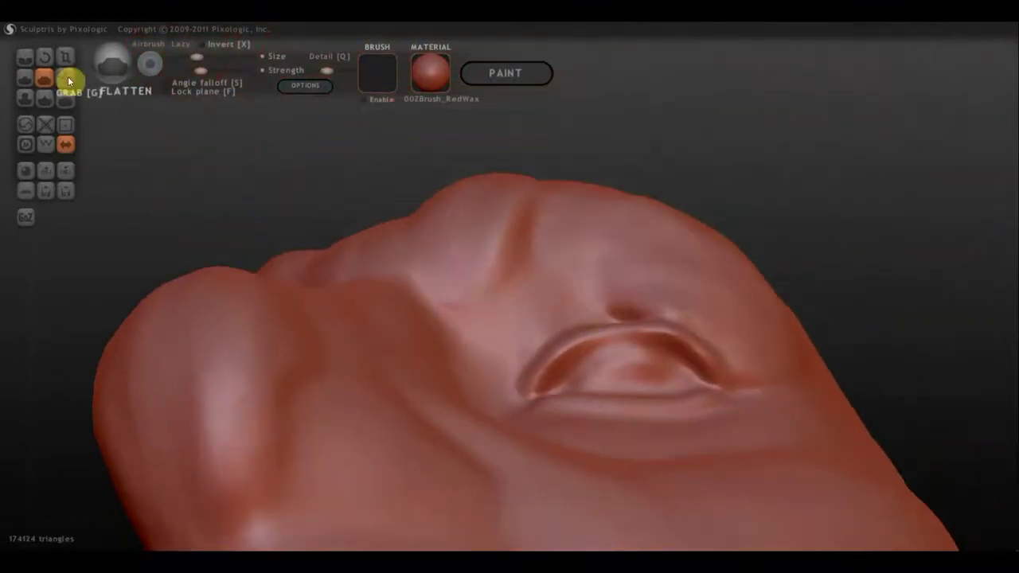
Crease the eyelid line and the brow above the eye beside the nose.
left_click(65, 77)
mouse_move(609, 330)
right_mouse_down()
mouse_move(634, 486)
mouse_move(477, 319)
right_mouse_up()
left_click(26, 57)
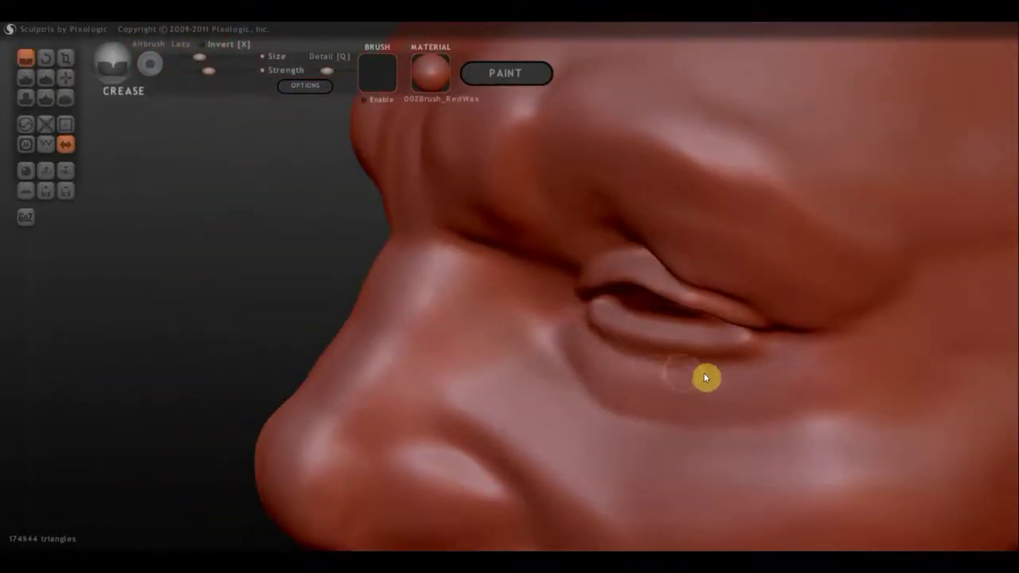
mouse_move(703, 372)
right_mouse_down()
mouse_move(711, 329)
mouse_move(623, 321)
right_mouse_up()
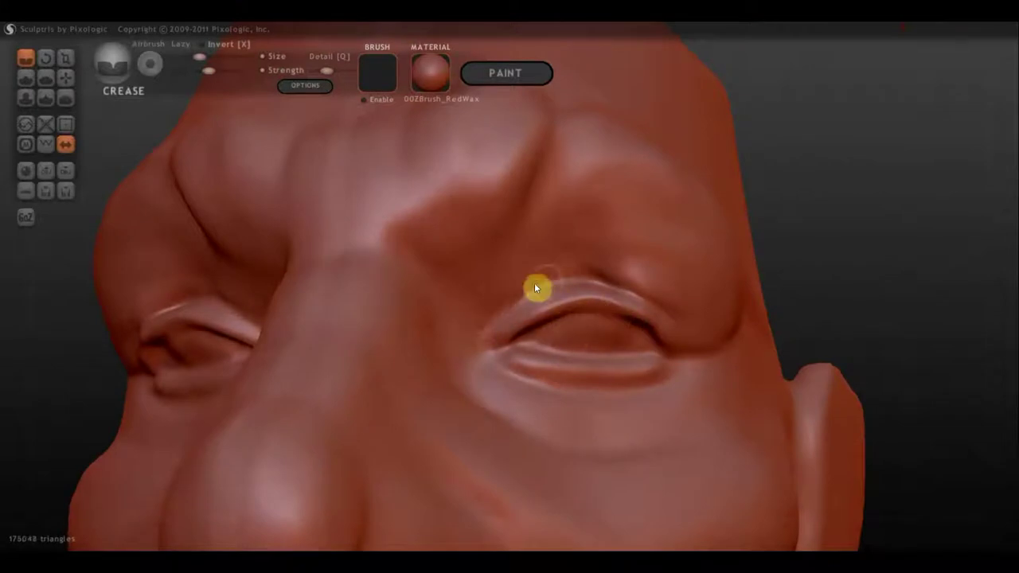
mouse_move(691, 363)
left_mouse_down()
mouse_move(580, 195)
mouse_move(393, 214)
mouse_move(445, 369)
mouse_move(541, 260)
left_mouse_up()
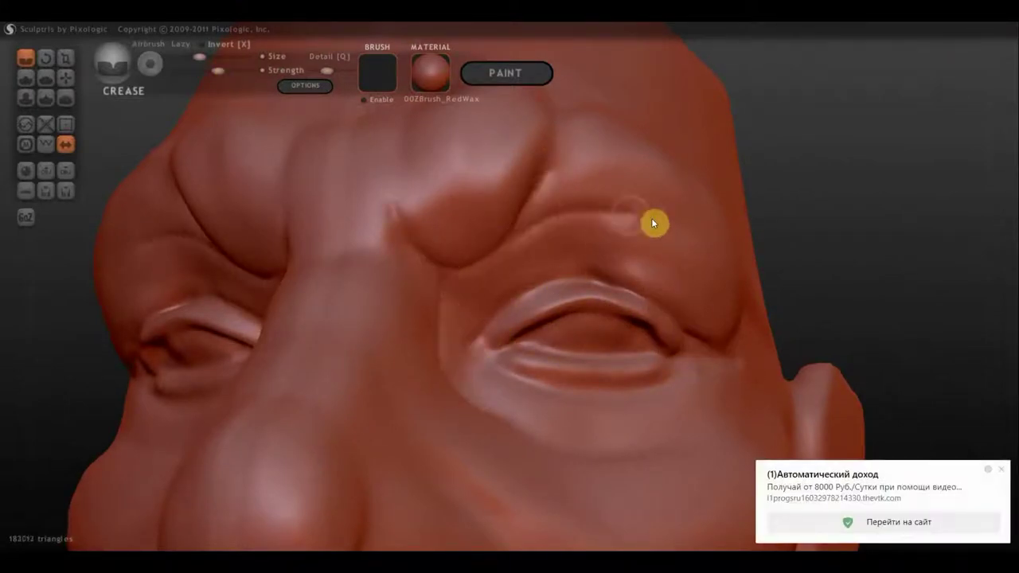
Build up the brow above the eye and carve deeper furrows into it.
key("d")
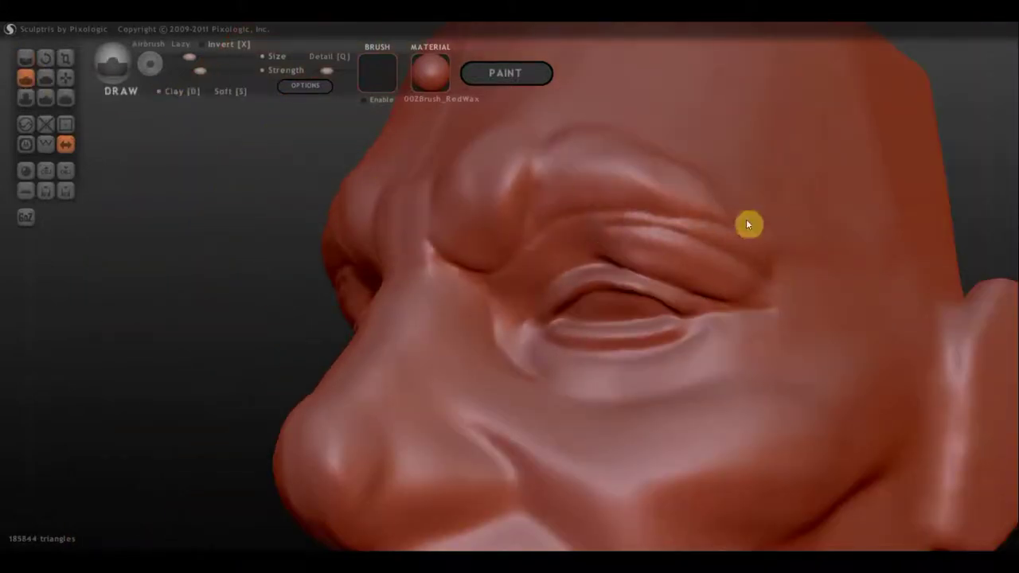
left_click_drag(634, 222, 652, 191)
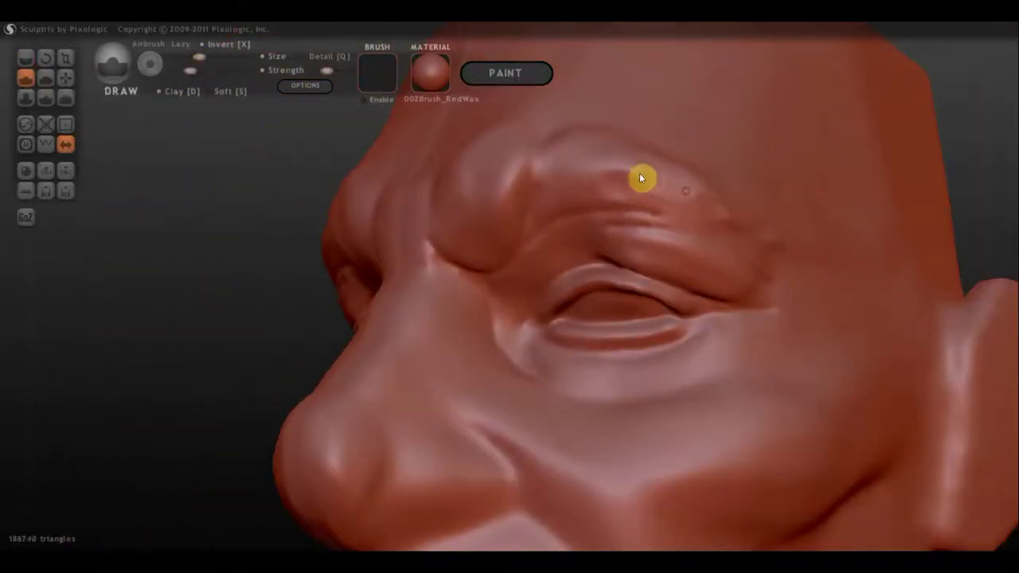
left_click_drag(610, 166, 684, 200)
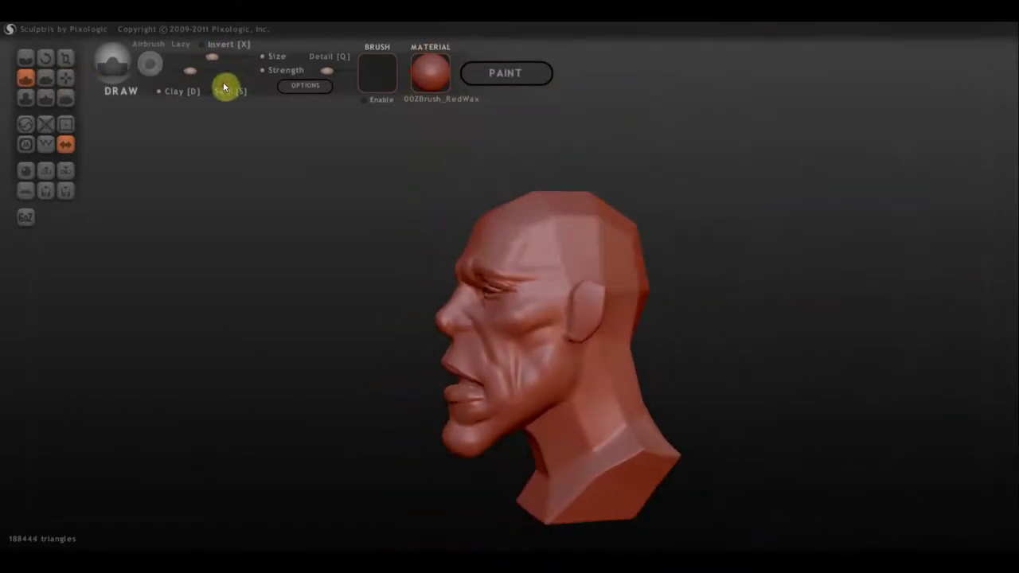
Soften the ear ridge with Draw and pull the ear into a new shape with Grab.
key("6")
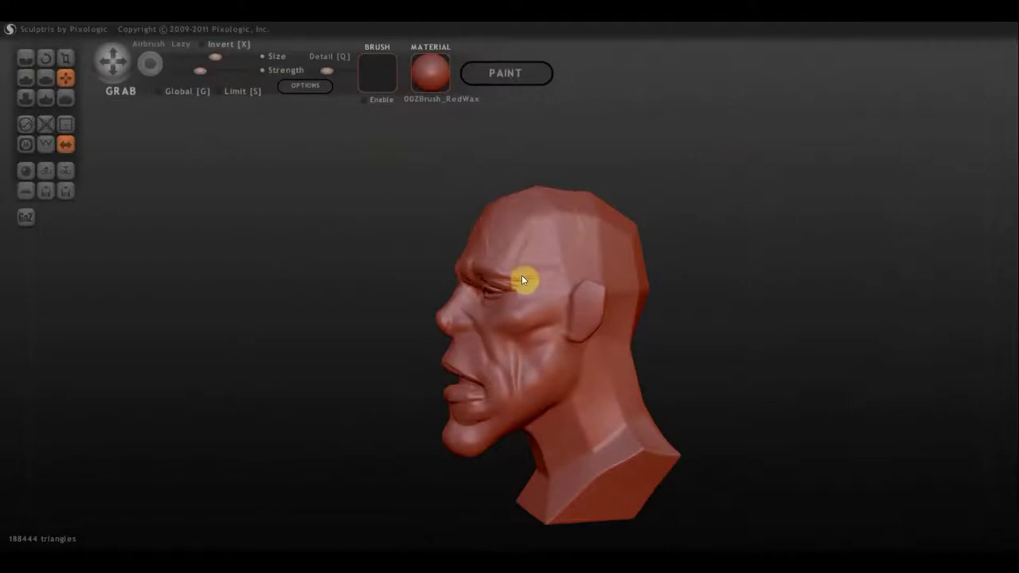
left_click(25, 77)
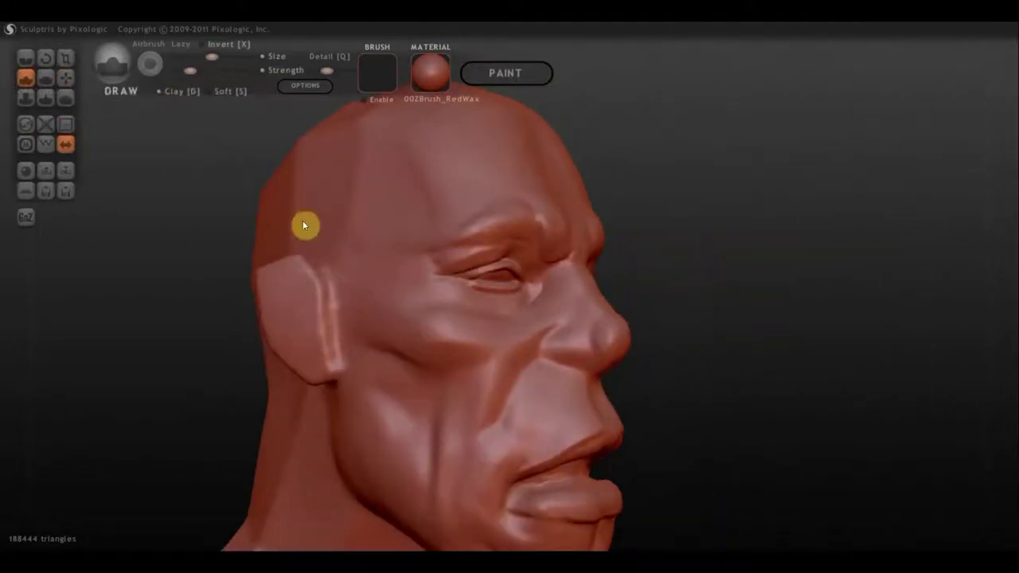
mouse_move(356, 263)
left_mouse_down()
mouse_move(300, 291)
mouse_move(344, 366)
left_mouse_up()
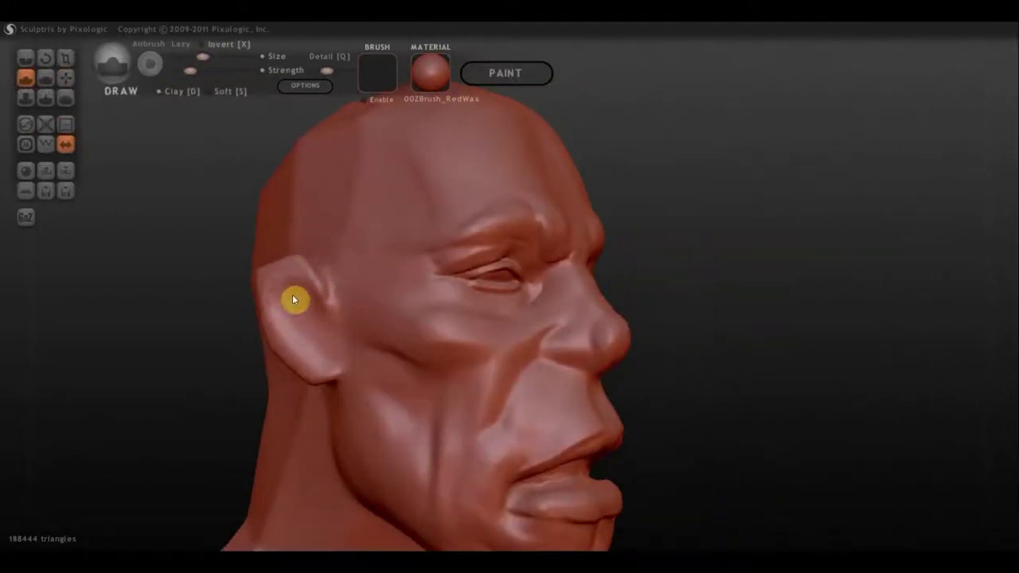
left_click(65, 78)
left_click_drag(290, 286, 273, 265)
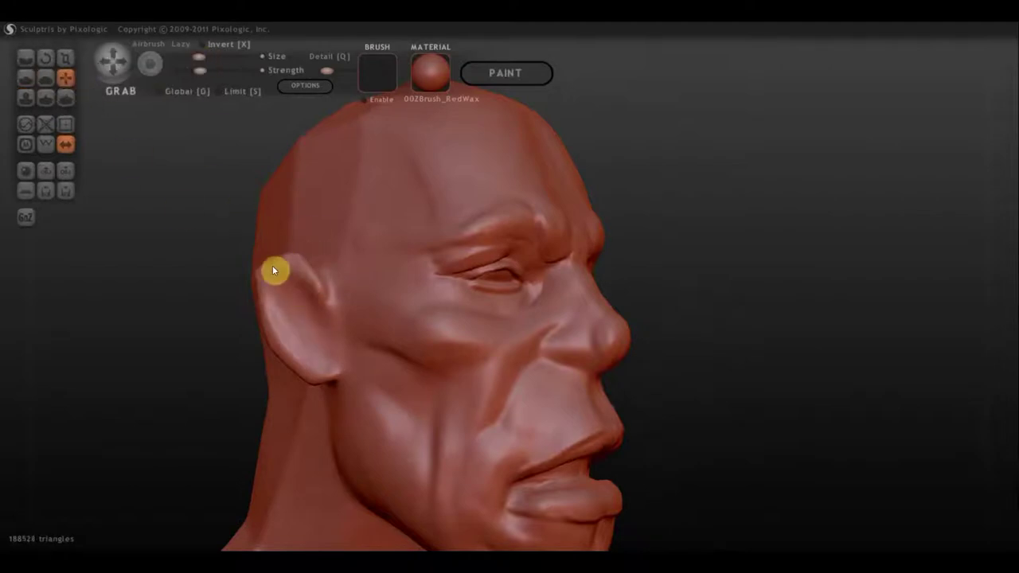
Orbit from profile to a low view to inspect the jaw and neck.
left_click(22, 58)
mouse_move(360, 358)
right_mouse_down()
mouse_move(361, 394)
mouse_move(405, 387)
mouse_move(334, 398)
right_mouse_up()
right_click_drag(480, 419, 656, 508)
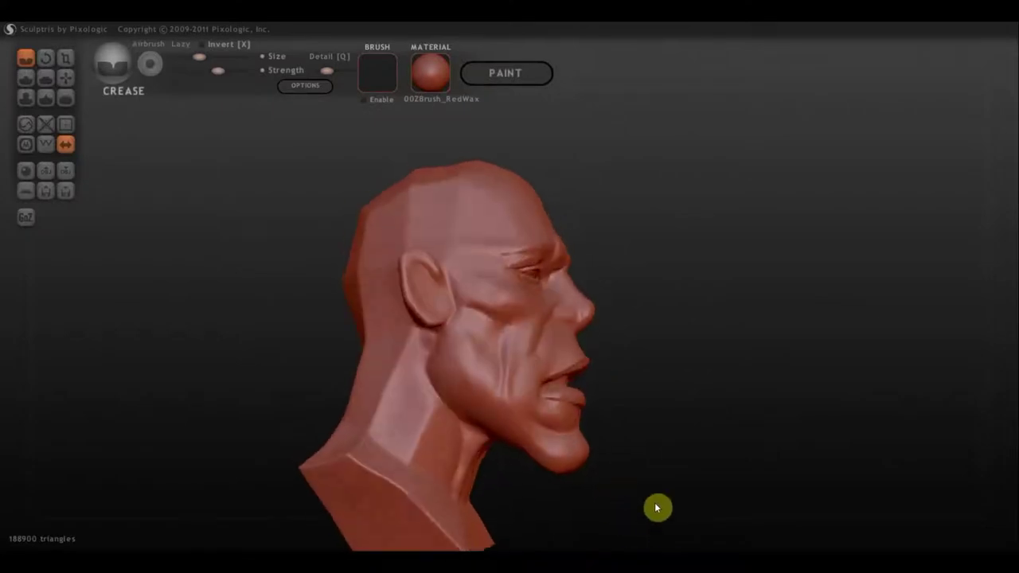
left_click(25, 77)
mouse_move(414, 239)
right_mouse_down()
mouse_move(696, 292)
mouse_move(421, 375)
mouse_move(402, 314)
right_mouse_up()
mouse_move(332, 401)
right_mouse_down()
mouse_move(511, 296)
mouse_move(316, 339)
mouse_move(539, 348)
mouse_move(324, 212)
right_mouse_up()
With Grab active, orbit the head through left, front and right profiles to survey the face.
key("g")
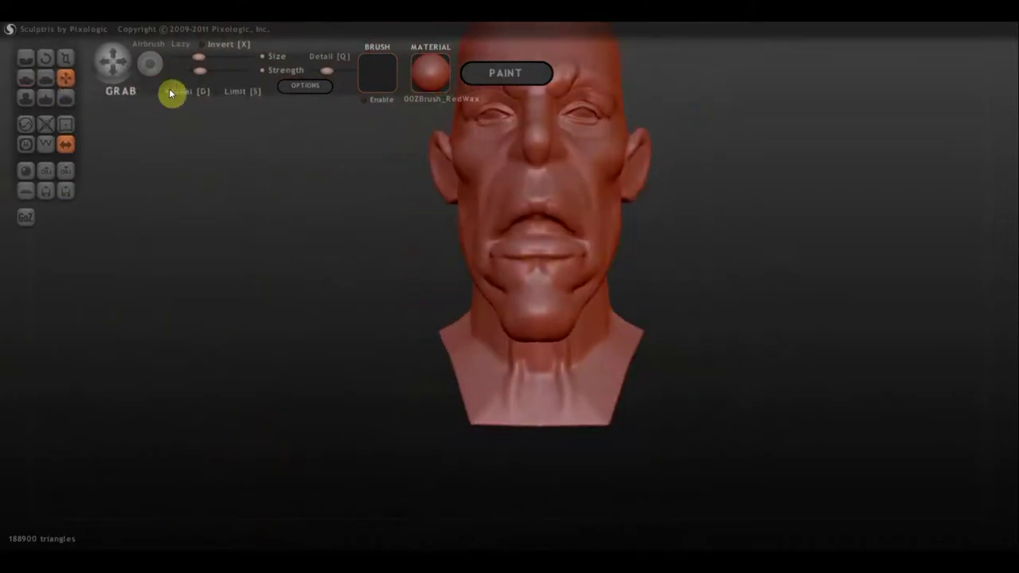
scroll(567, 297, "down", 3)
right_click_drag(567, 296, 435, 316)
scroll(512, 304, "down", 3)
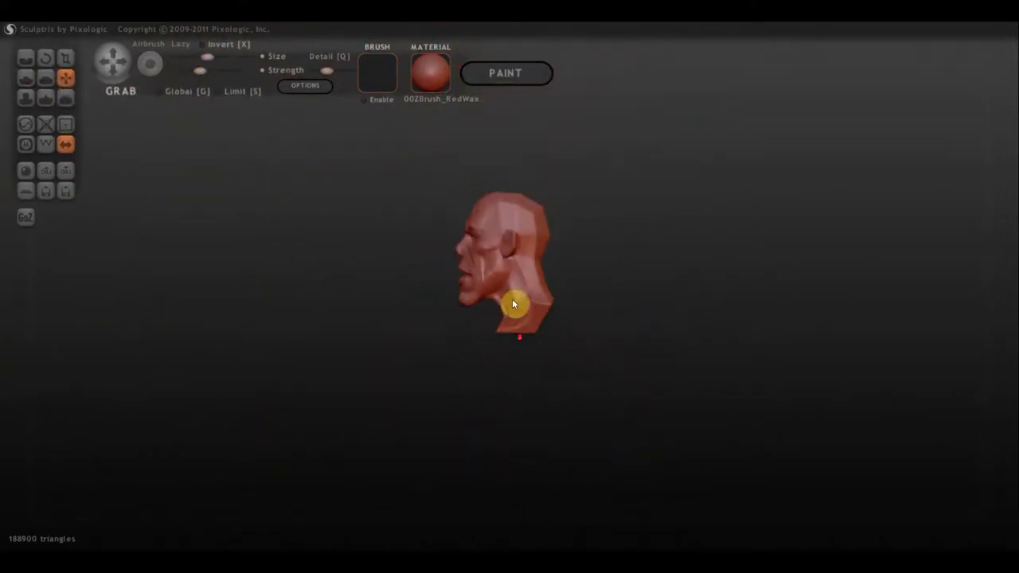
right_click_drag(532, 291, 675, 293)
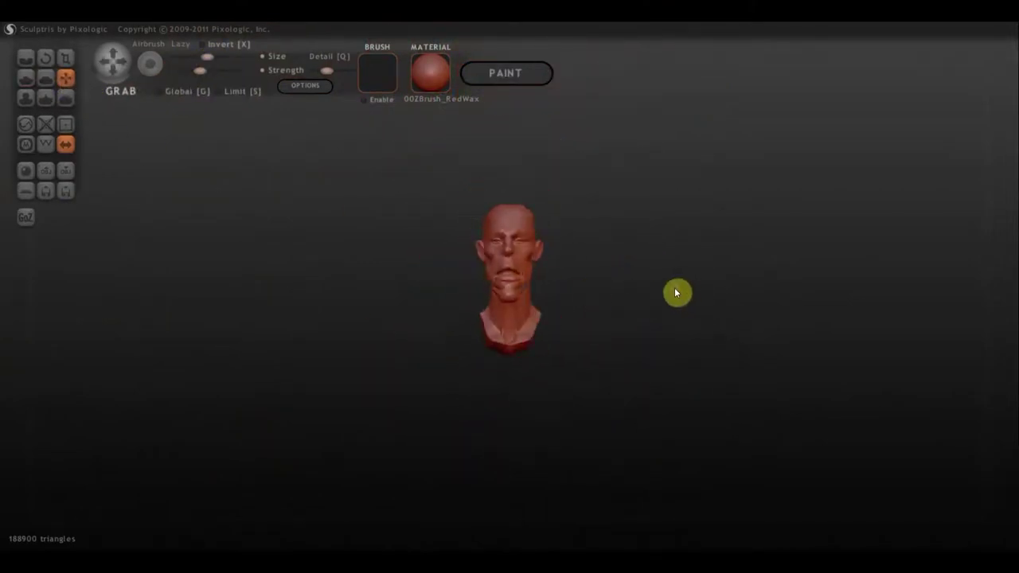
scroll(462, 339, "up", 5)
mouse_move(443, 381)
right_mouse_down()
mouse_move(597, 348)
mouse_move(472, 267)
right_mouse_up()
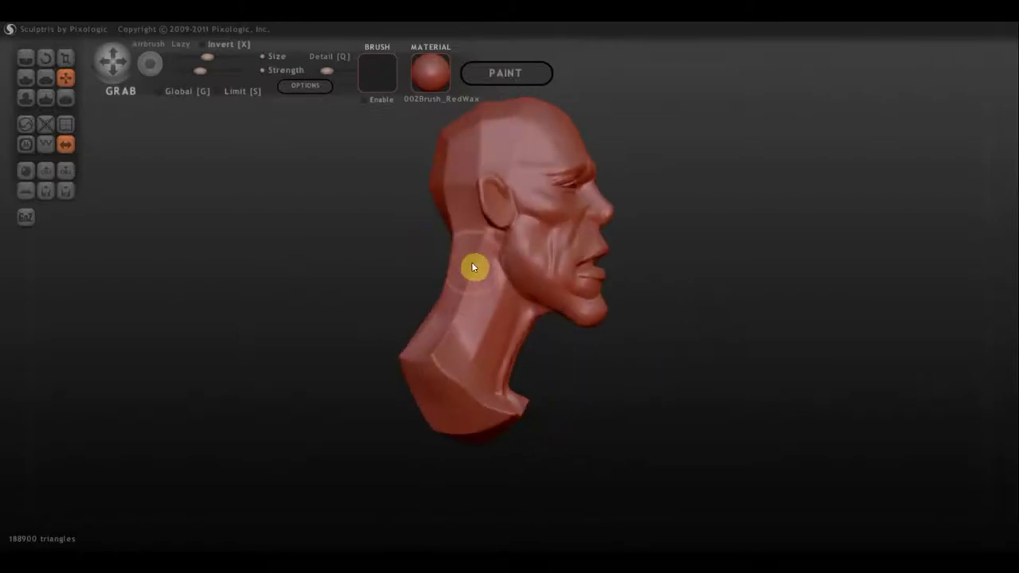
mouse_move(421, 328)
right_mouse_down()
mouse_move(436, 273)
mouse_move(382, 271)
right_mouse_up()
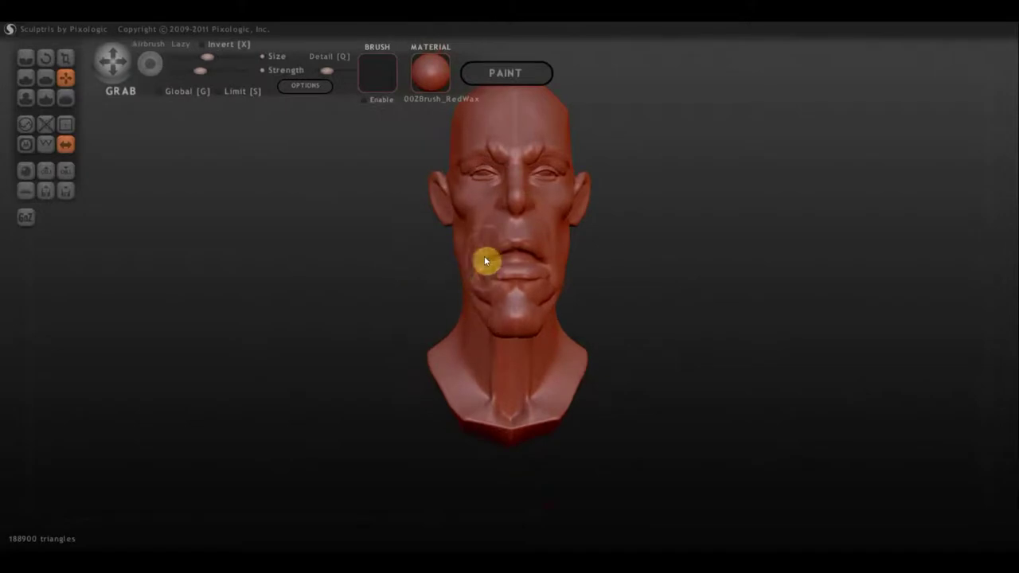
mouse_move(521, 204)
right_mouse_down()
mouse_move(481, 211)
mouse_move(536, 201)
mouse_move(547, 281)
right_mouse_up()
Select Flatten and view the bust from above, then from a frontal three-quarter angle.
left_click(46, 77)
mouse_move(350, 189)
right_mouse_down()
mouse_move(483, 252)
mouse_move(513, 207)
mouse_move(555, 199)
right_mouse_up()
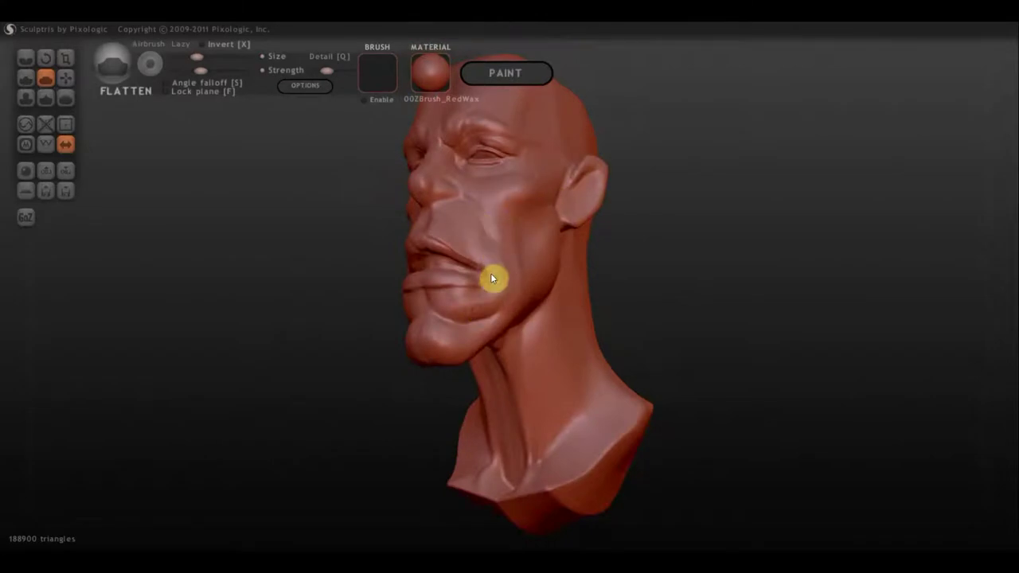
mouse_move(491, 275)
right_mouse_down()
mouse_move(423, 241)
mouse_move(463, 279)
right_mouse_up()
mouse_move(509, 330)
right_mouse_down()
mouse_move(565, 285)
mouse_move(482, 318)
mouse_move(525, 270)
right_mouse_up()
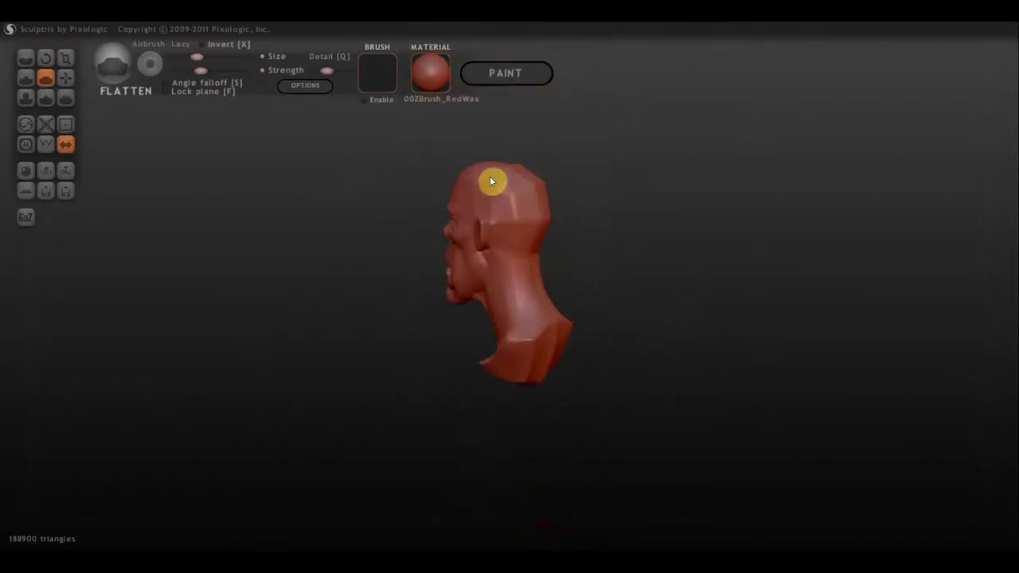
mouse_move(521, 212)
right_mouse_down()
mouse_move(518, 196)
mouse_move(668, 213)
mouse_move(522, 187)
mouse_move(655, 300)
mouse_move(491, 239)
right_mouse_up()
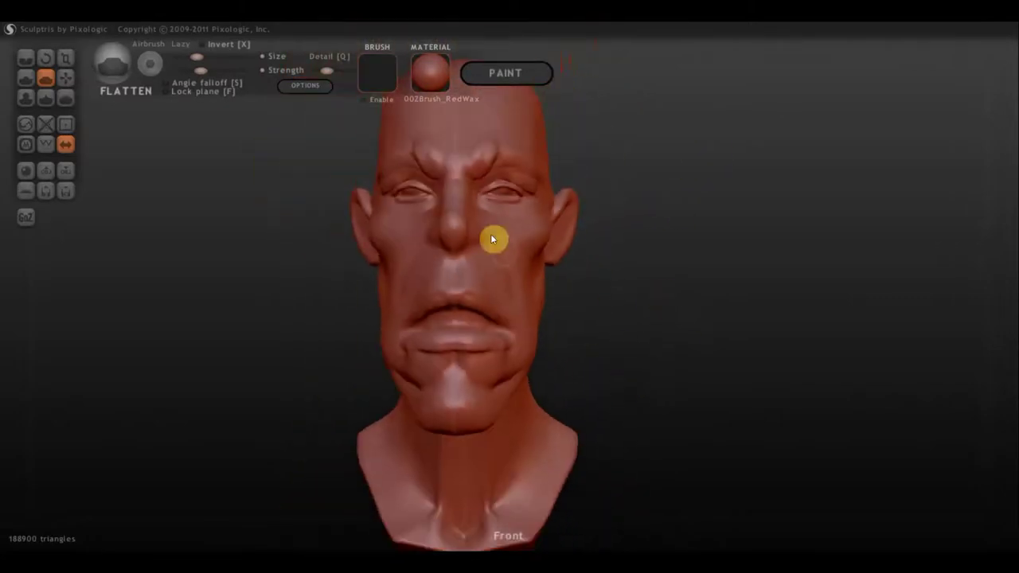
Carve a Crease stroke along the nasolabial fold, then select Draw with Clay on.
left_click(25, 58)
right_click_drag(45, 68, 324, 217)
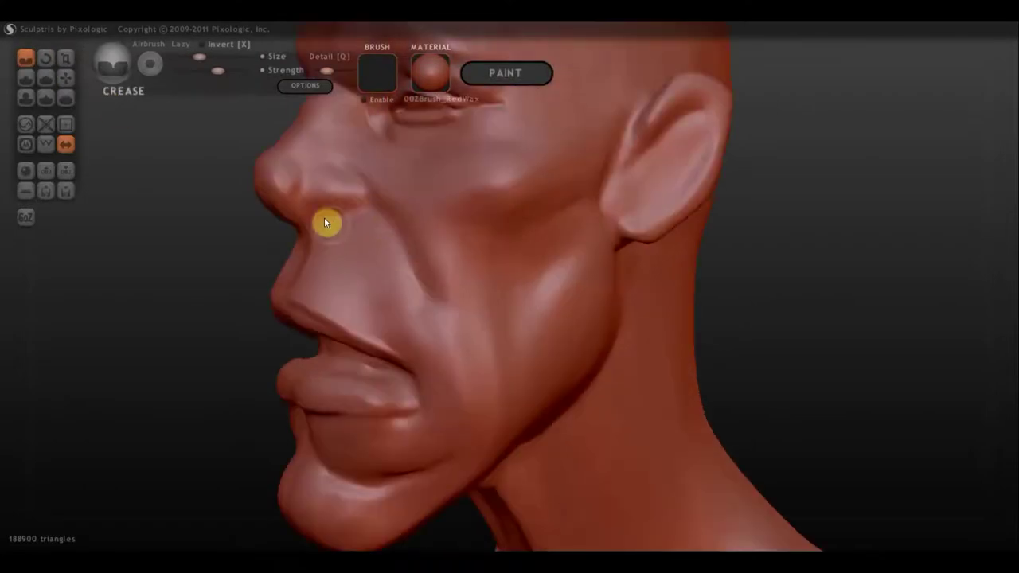
left_click_drag(323, 217, 320, 165)
left_click_drag(359, 203, 443, 427)
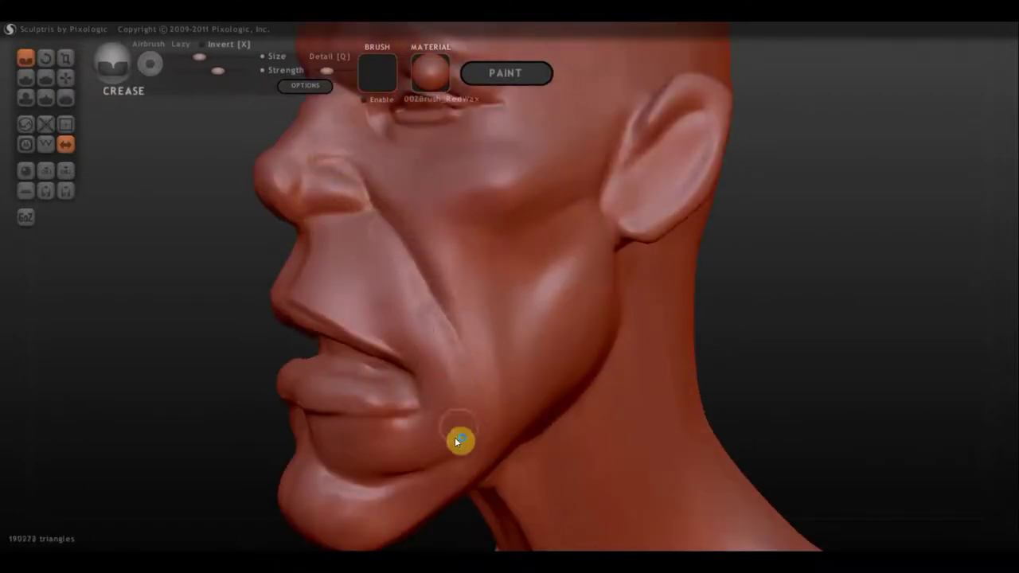
key("d")
left_click(160, 91)
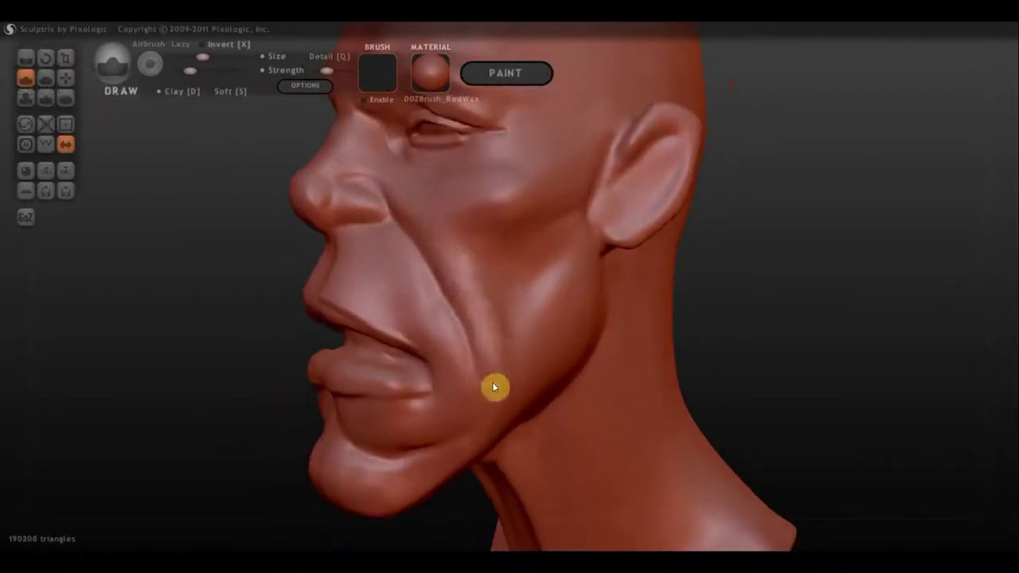
Select Grab and orbit through profile, front and three-quarter views of the mouth.
right_click_drag(468, 291, 159, 159)
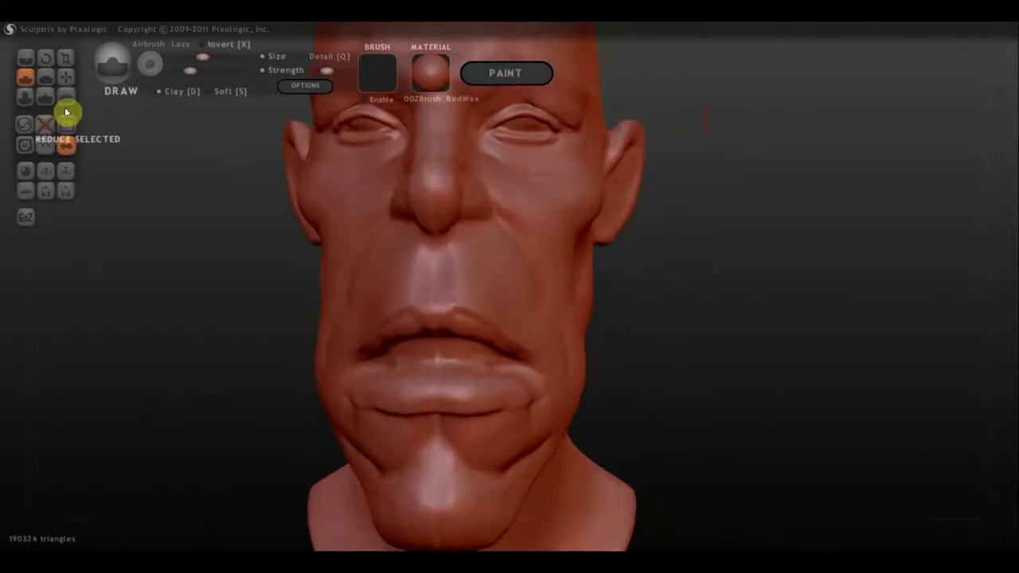
left_click(65, 77)
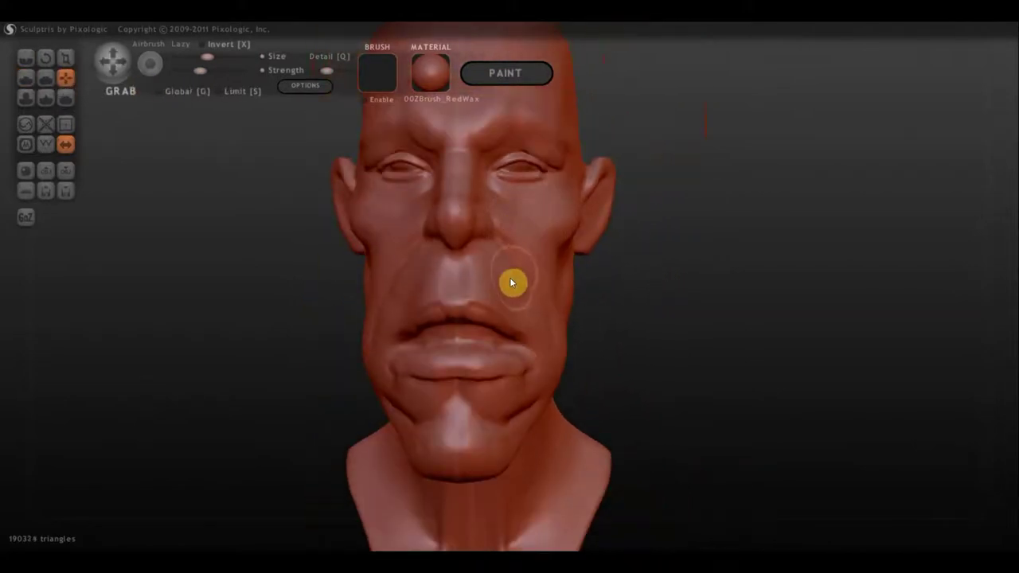
right_click_drag(499, 306, 424, 275)
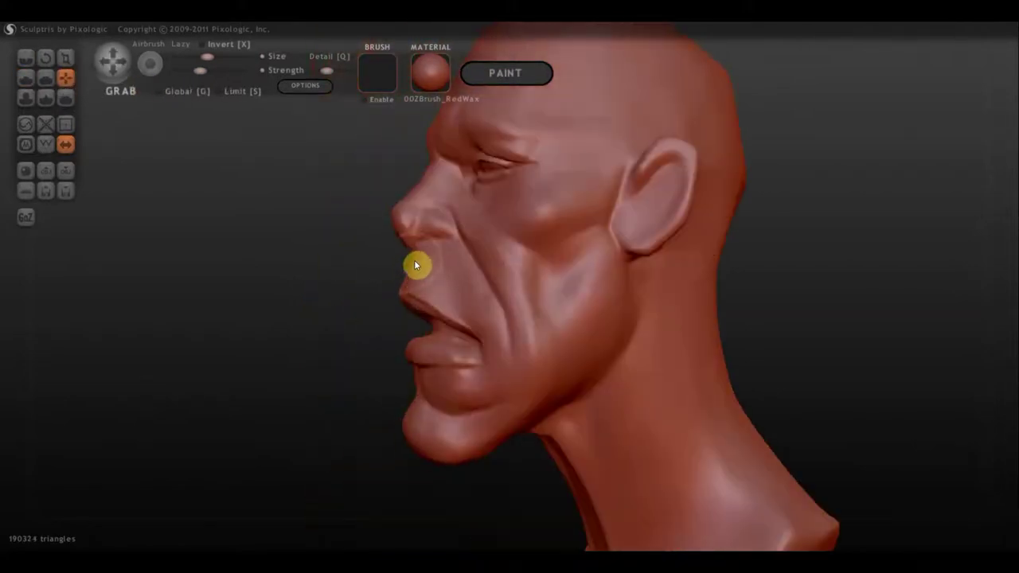
scroll(407, 309, "down", 3)
scroll(440, 296, "down", 2)
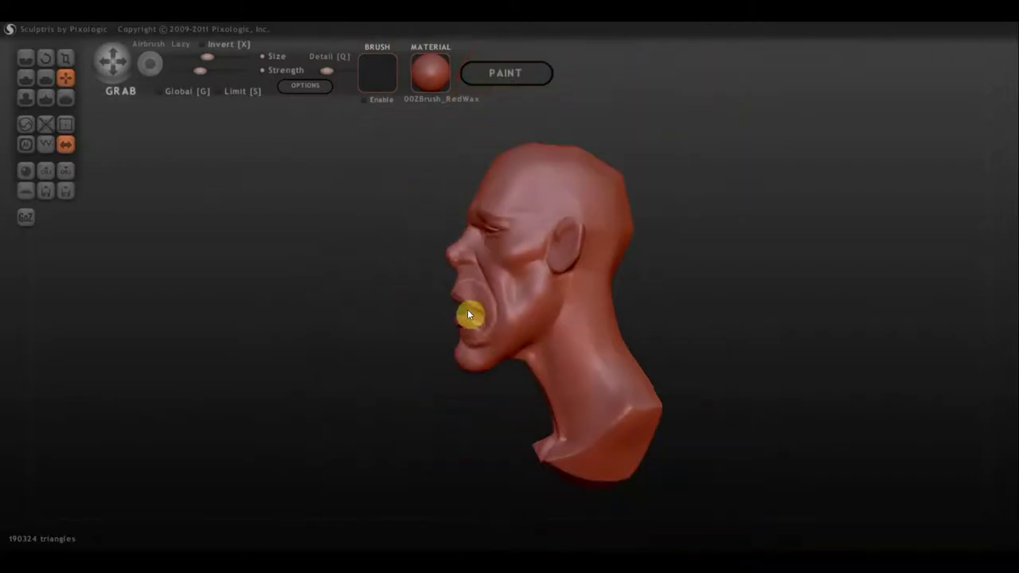
scroll(485, 185, "up", 3)
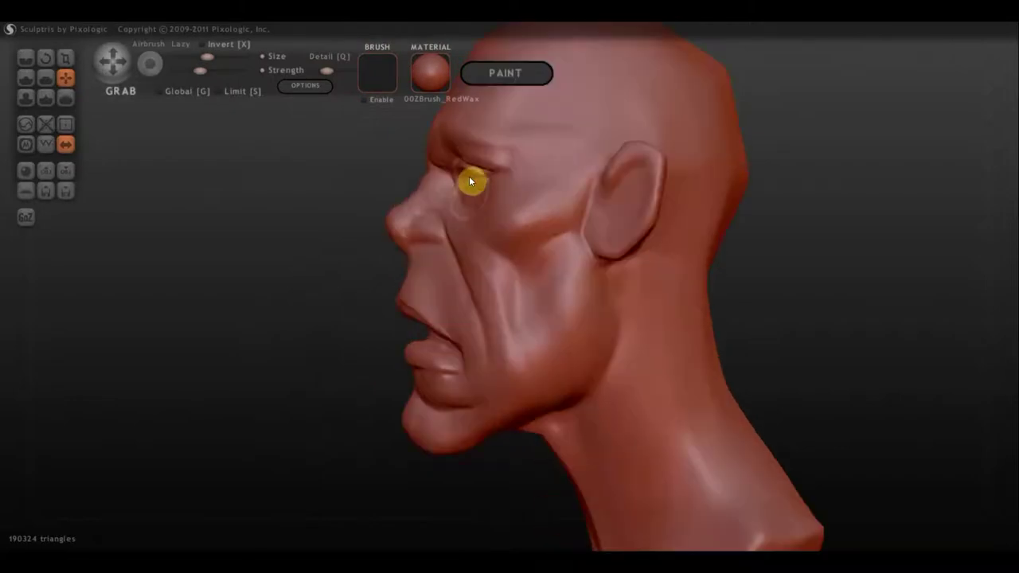
right_click_drag(430, 185, 673, 230)
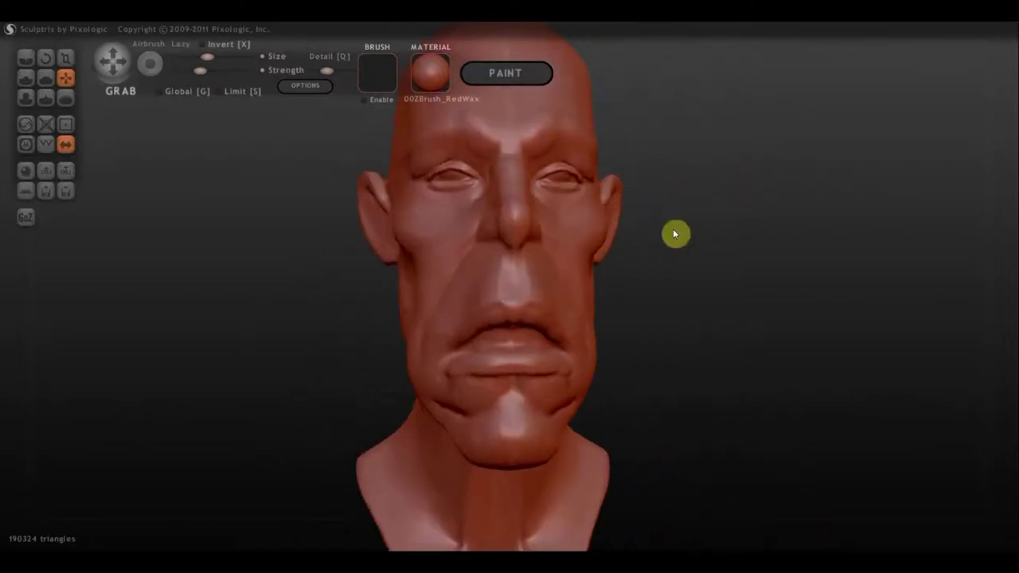
scroll(494, 194, "up", 3)
mouse_move(490, 224)
right_mouse_down()
mouse_move(451, 183)
mouse_move(371, 234)
mouse_move(538, 159)
mouse_move(468, 171)
right_mouse_up()
Lower the Crease strength and crease from cheek to mouth corner and at the chin.
key("c")
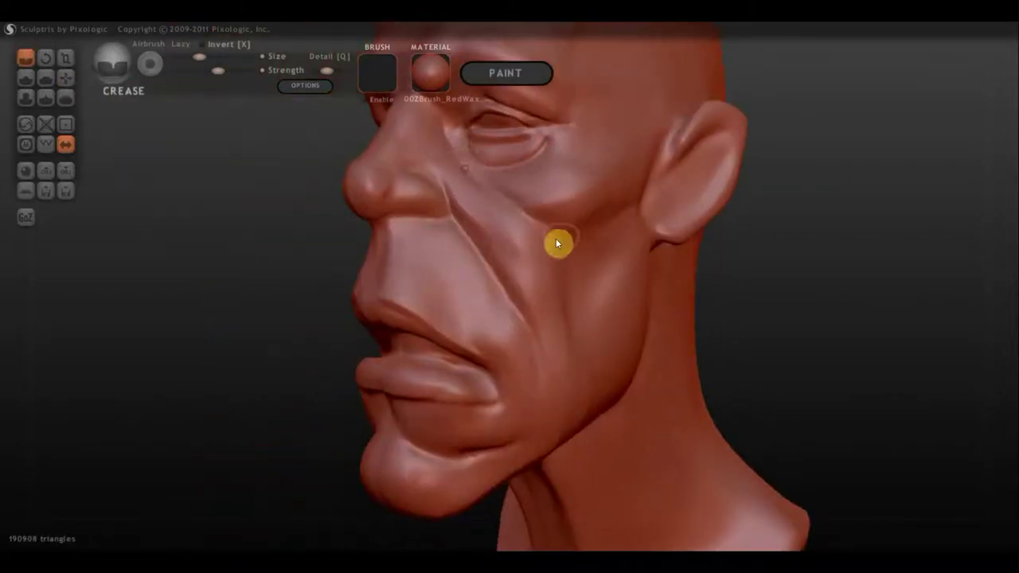
mouse_move(555, 238)
right_mouse_down()
mouse_move(546, 162)
mouse_move(414, 119)
right_mouse_up()
left_click_drag(240, 69, 227, 70)
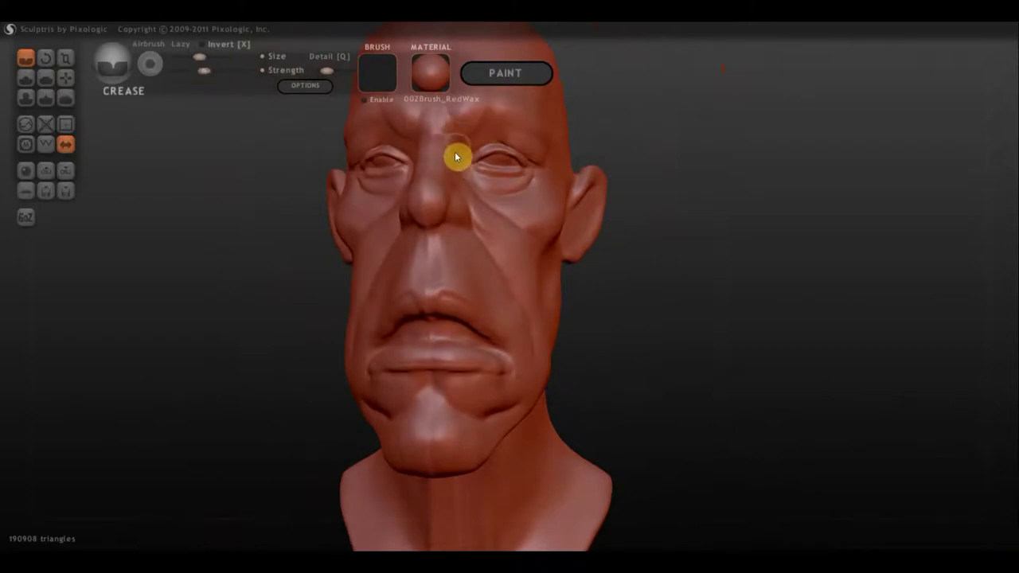
mouse_move(457, 156)
right_mouse_down()
mouse_move(448, 225)
mouse_move(403, 275)
mouse_move(430, 315)
right_mouse_up()
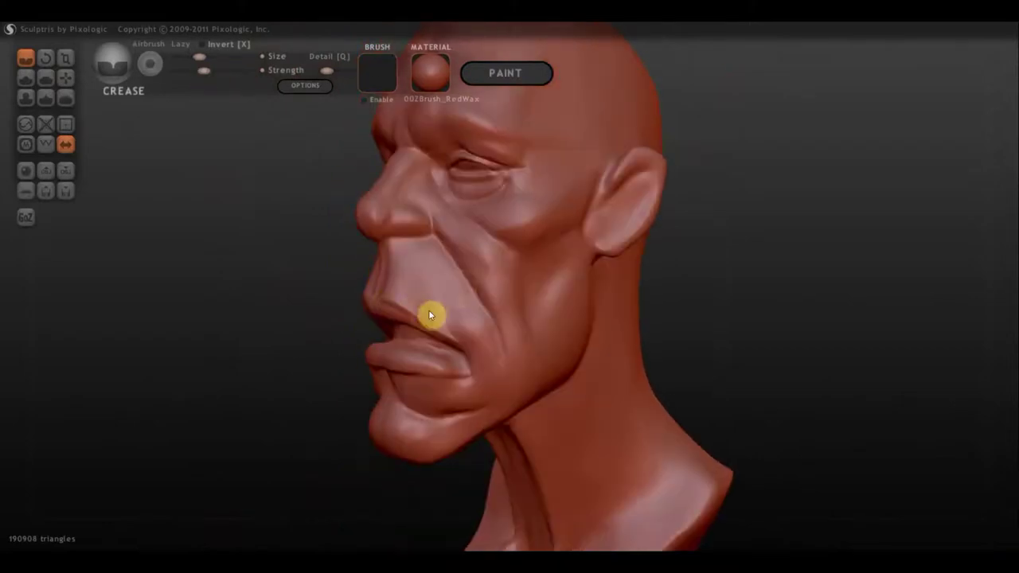
left_click_drag(449, 286, 468, 349)
left_click_drag(470, 399, 428, 437)
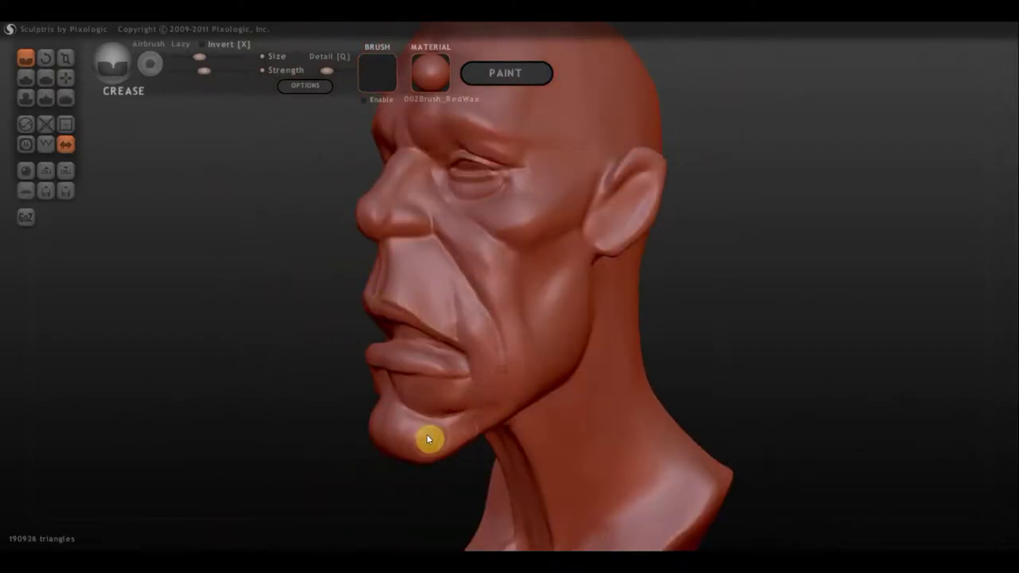
right_click_drag(427, 437, 462, 458)
Pull the mouth corner and cheek with symmetric Grab to deepen the grimace.
left_click(65, 77)
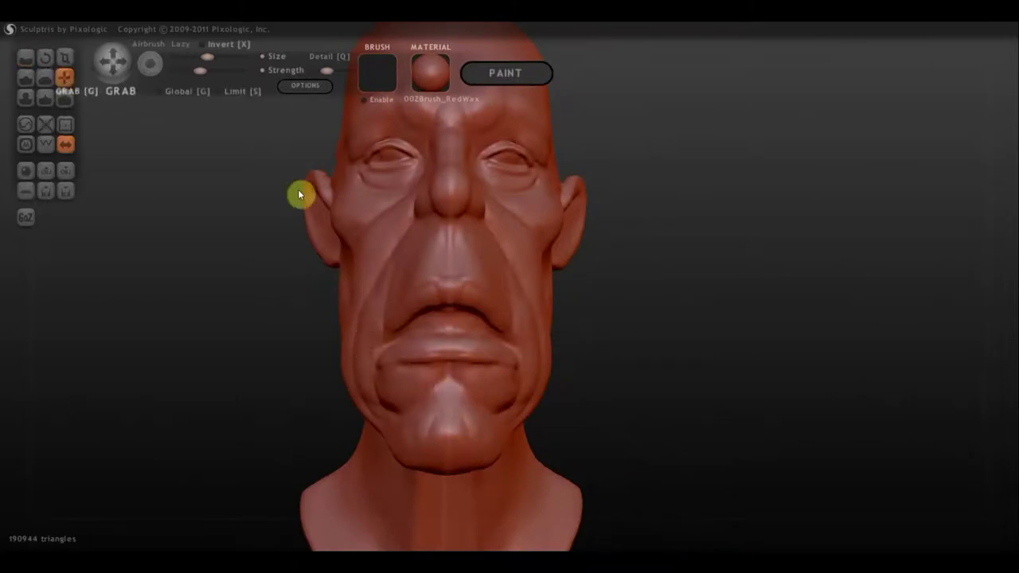
right_click_drag(363, 329, 389, 349)
left_click_drag(387, 344, 406, 357)
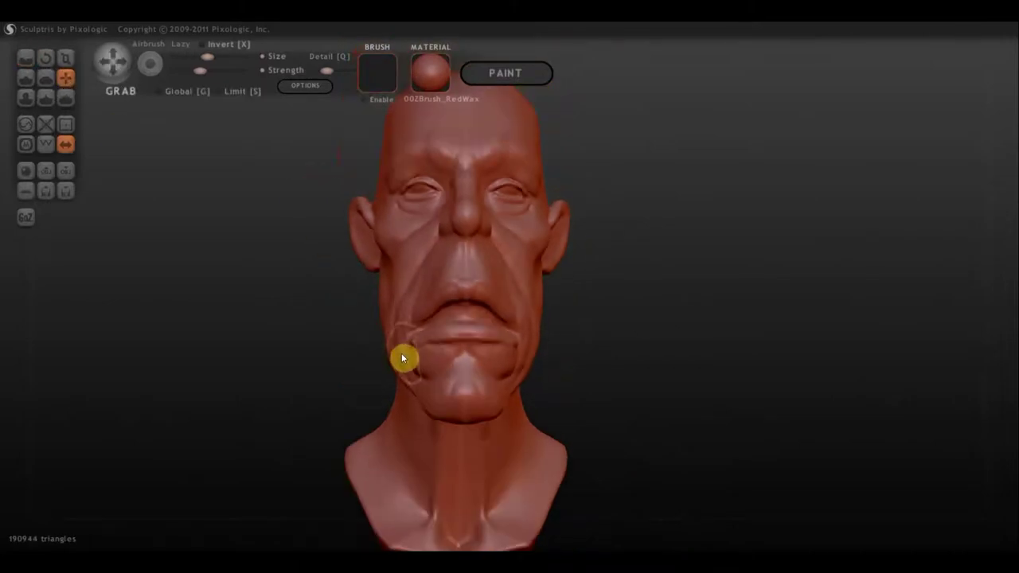
mouse_move(436, 305)
left_mouse_down()
mouse_move(421, 226)
mouse_move(389, 244)
left_mouse_up()
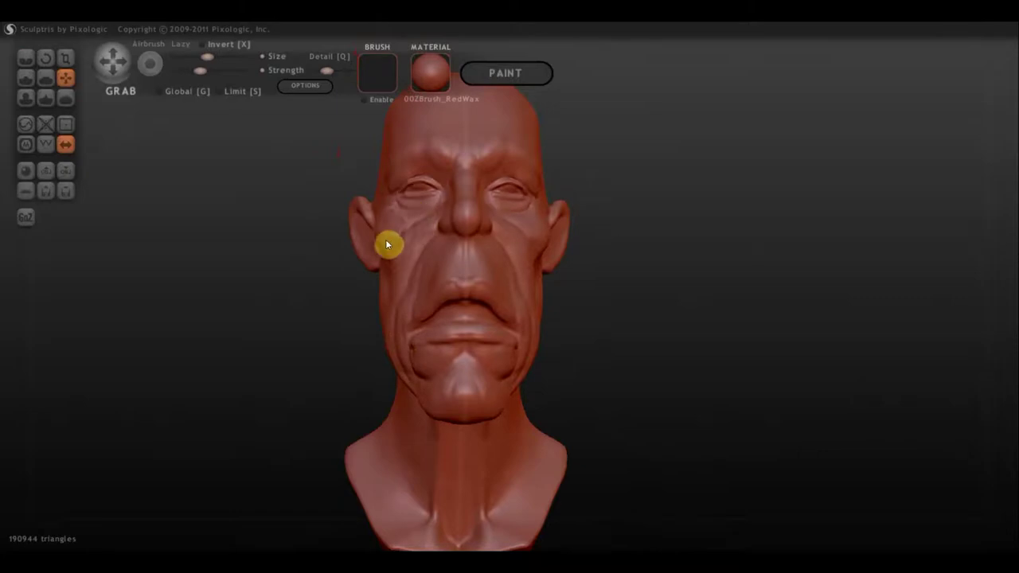
right_click_drag(383, 276, 145, 146)
Flatten the side of the cheek and the chin and jaw surface.
left_click(45, 77)
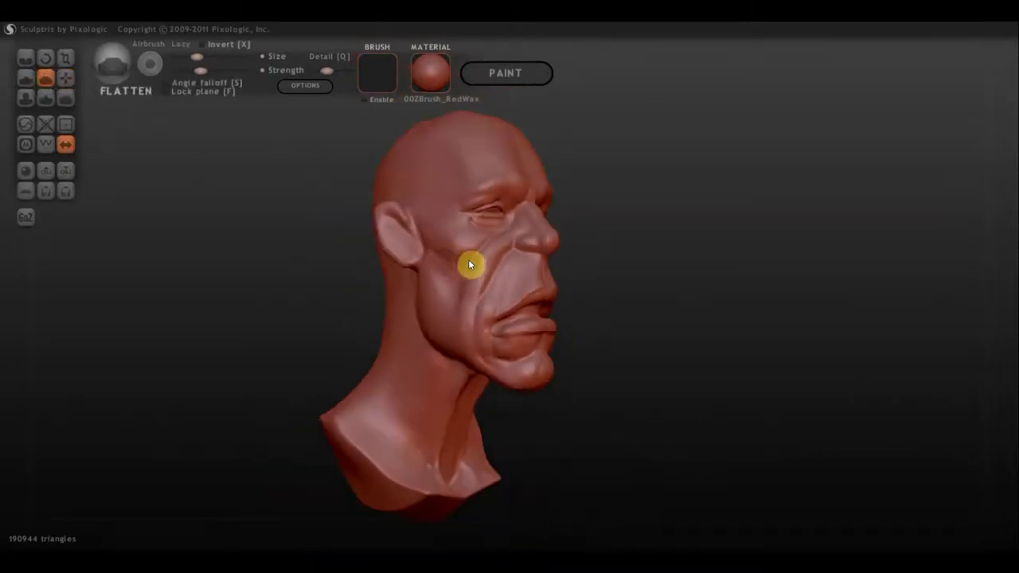
mouse_move(481, 275)
right_mouse_down()
mouse_move(486, 263)
mouse_move(449, 239)
mouse_move(531, 269)
mouse_move(465, 383)
right_mouse_up()
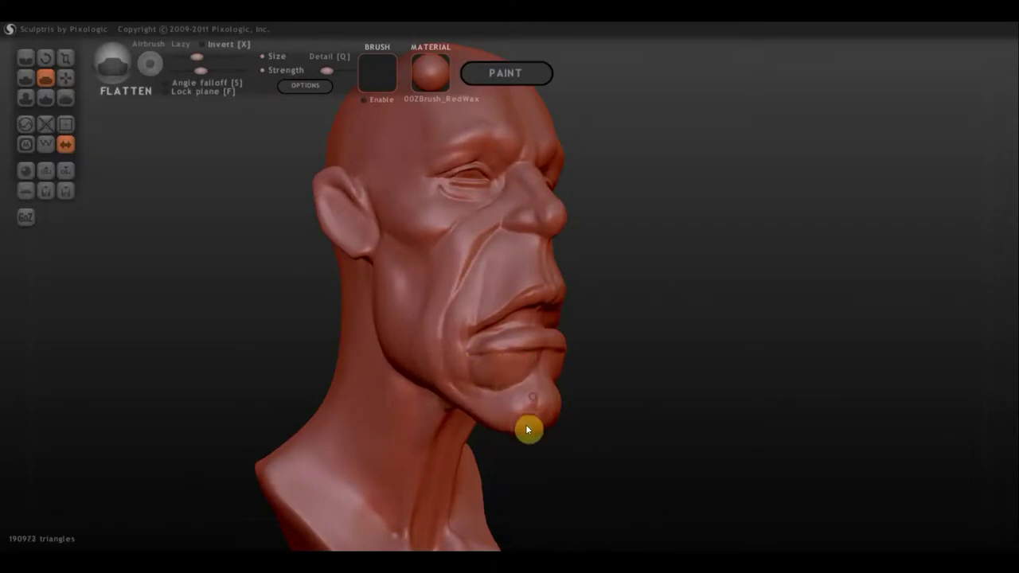
right_click_drag(487, 417, 481, 313)
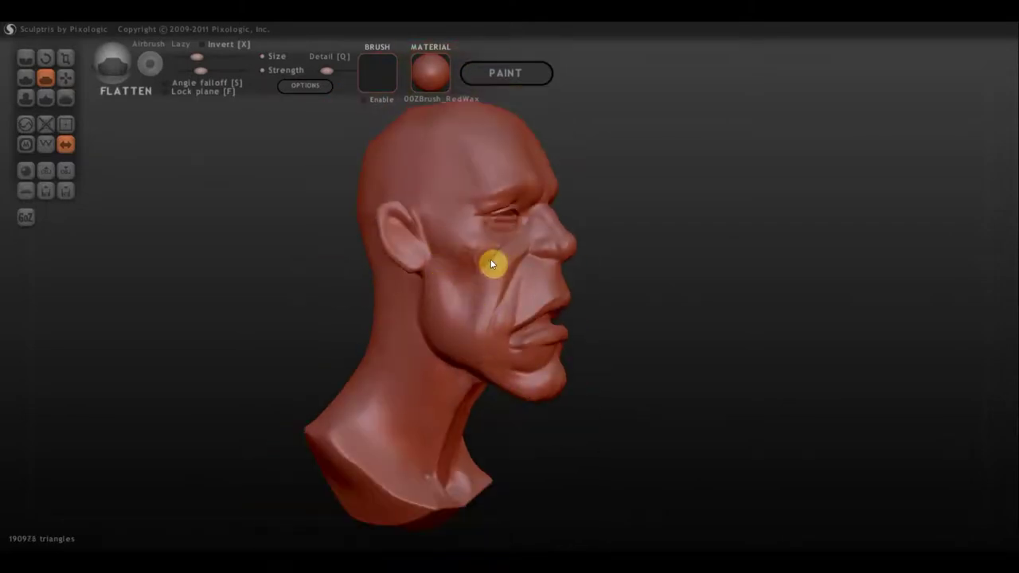
right_click_drag(490, 259, 200, 91)
Orbit in to face forward and crease the folds around the eyes.
left_click(65, 77)
mouse_move(363, 270)
right_mouse_down()
mouse_move(482, 336)
mouse_move(524, 262)
right_mouse_up()
scroll(516, 310, "up", 3)
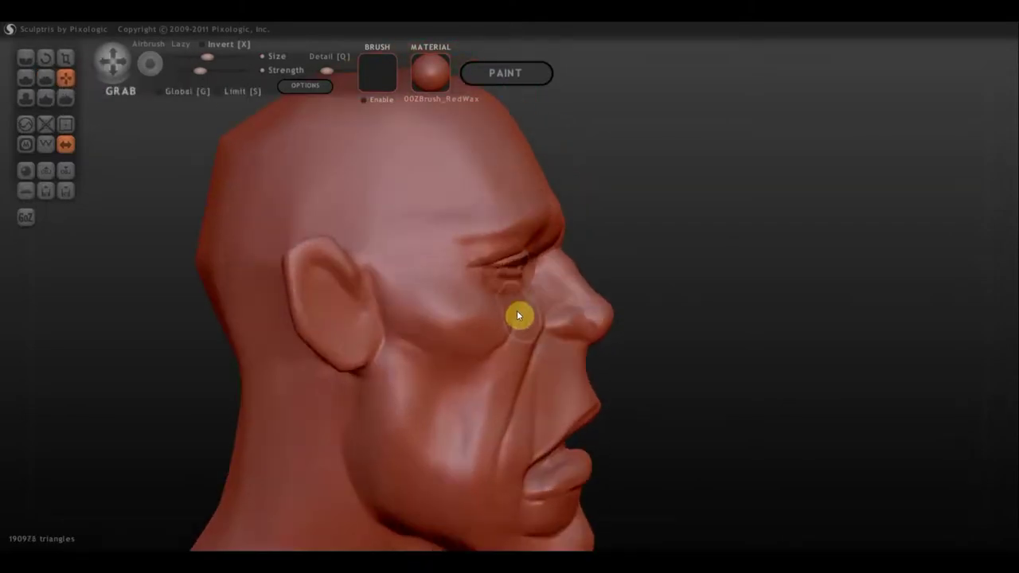
right_click_drag(510, 386, 313, 372)
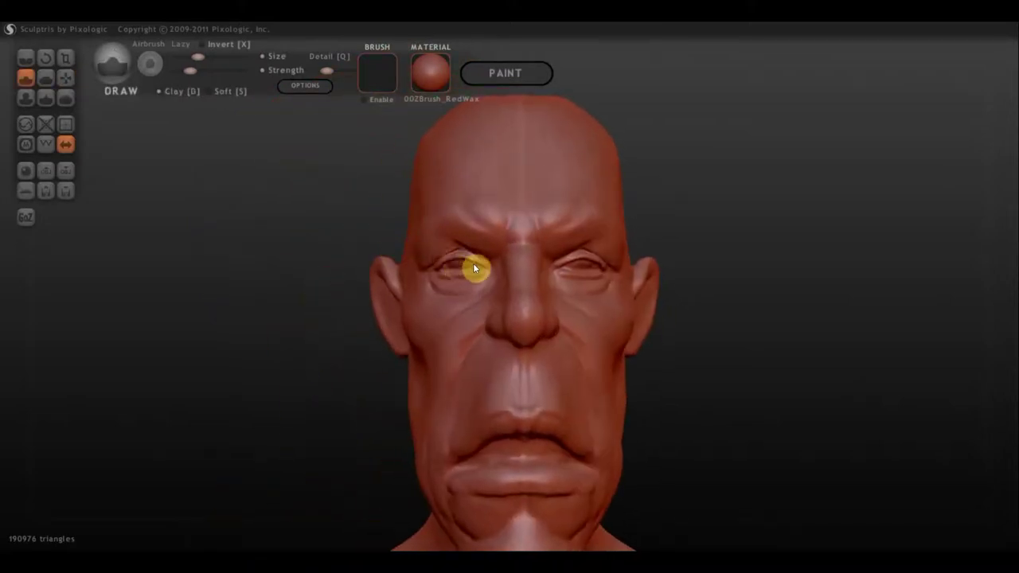
key("c")
mouse_move(473, 268)
right_mouse_down()
mouse_move(626, 247)
mouse_move(519, 261)
mouse_move(599, 211)
mouse_move(641, 235)
mouse_move(532, 202)
right_mouse_up()
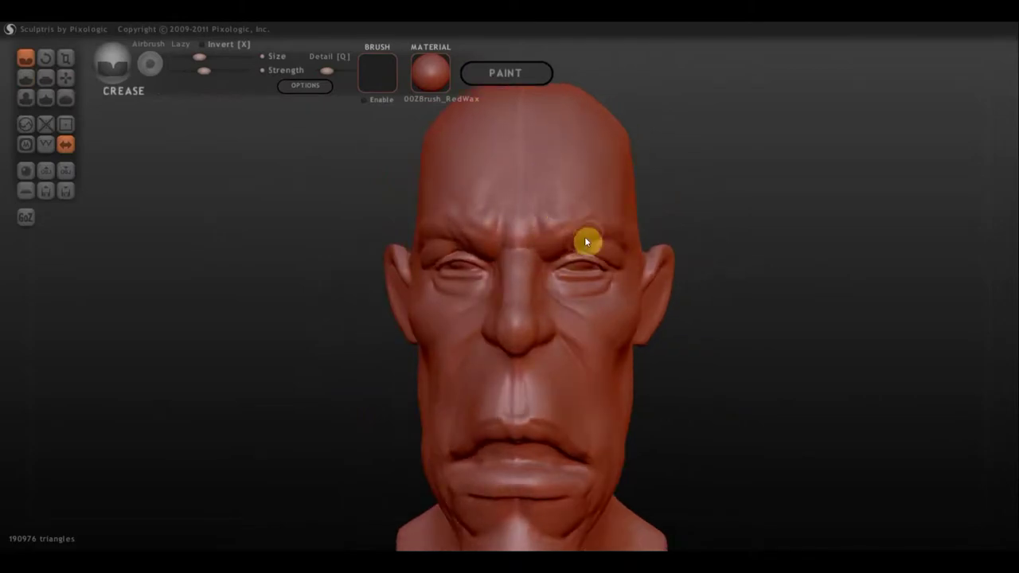
Select Grab and orbit around the profile and nose to review the eye folds.
right_click_drag(586, 242, 389, 252)
key("g")
mouse_move(484, 204)
right_mouse_down()
mouse_move(552, 254)
mouse_move(466, 226)
right_mouse_up()
scroll(582, 275, "up", 3)
right_click_drag(437, 276, 377, 345)
scroll(475, 378, "down", 3)
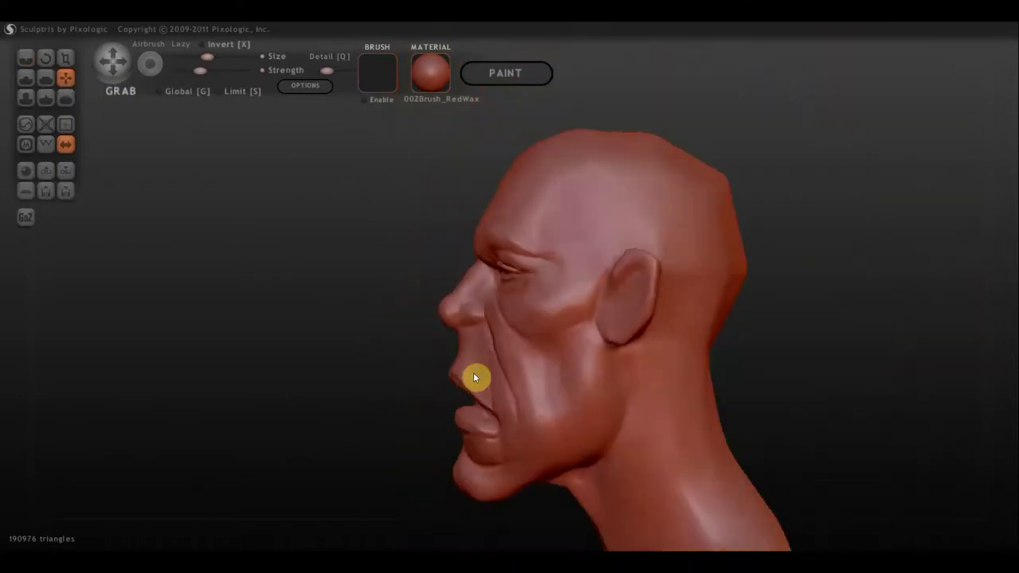
right_click_drag(473, 377, 661, 368)
scroll(642, 364, "up", 1)
scroll(639, 359, "up", 2)
Flatten the planes beside the nose, across the cheek and under the eye.
left_click(45, 77)
right_click_drag(358, 303, 547, 305)
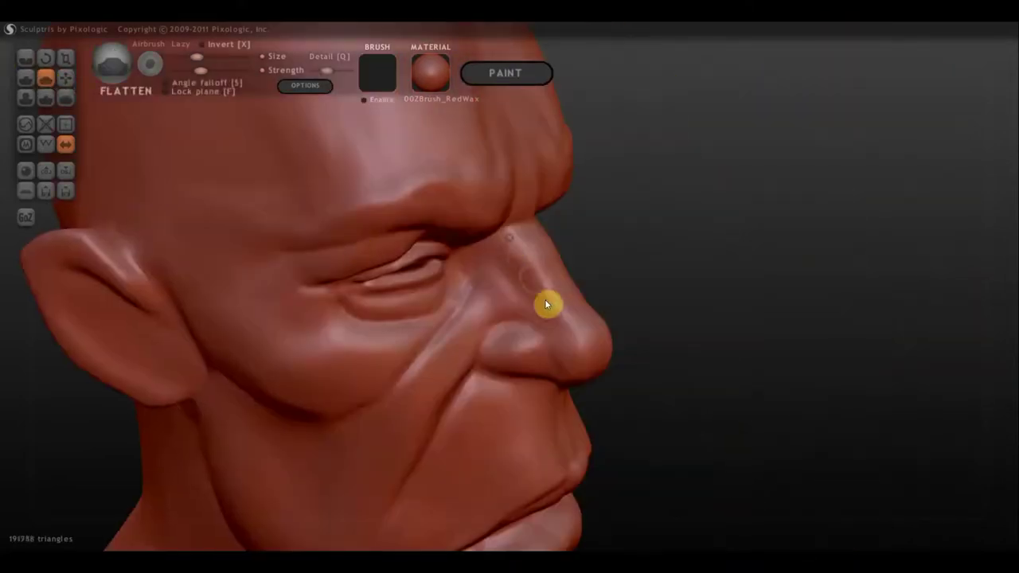
mouse_move(546, 305)
left_mouse_down()
mouse_move(581, 345)
mouse_move(504, 350)
mouse_move(467, 323)
left_mouse_up()
right_click_drag(467, 323, 348, 281)
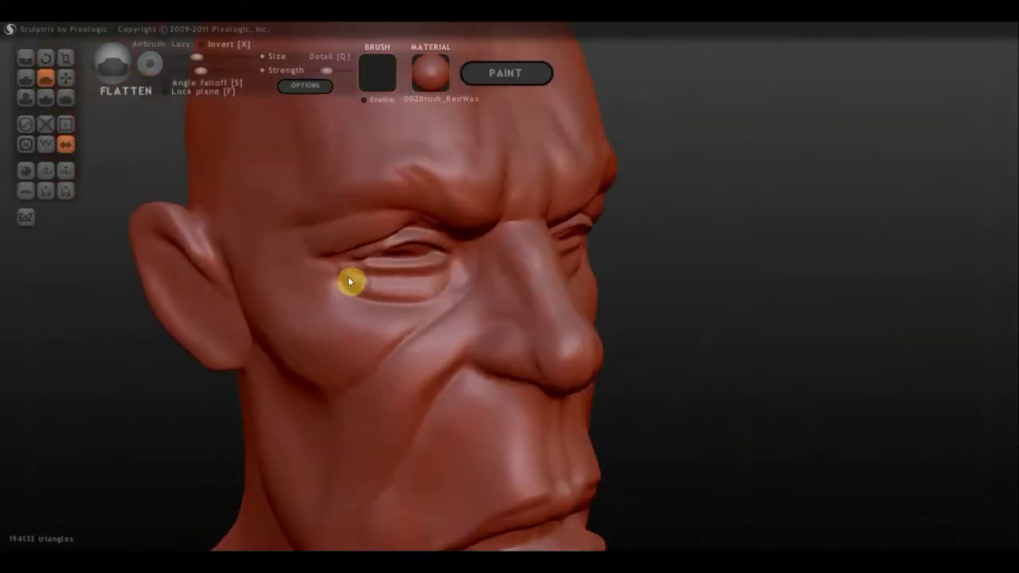
left_click_drag(347, 281, 387, 278)
mouse_move(387, 278)
right_mouse_down()
mouse_move(404, 216)
mouse_move(371, 228)
mouse_move(301, 226)
mouse_move(368, 186)
mouse_move(473, 186)
right_mouse_up()
left_click_drag(472, 187, 472, 199)
mouse_move(473, 199)
right_mouse_down()
mouse_move(460, 312)
mouse_move(518, 315)
mouse_move(499, 242)
mouse_move(422, 255)
mouse_move(334, 199)
right_mouse_up()
Add Draw strokes around the nostril wing and lower face.
key("g")
scroll(446, 227, "up", 3)
left_click(26, 77)
mouse_move(530, 139)
left_mouse_down()
mouse_move(574, 161)
mouse_move(568, 168)
mouse_move(592, 159)
left_mouse_up()
right_click_drag(591, 159, 527, 198)
left_click_drag(527, 197, 524, 213)
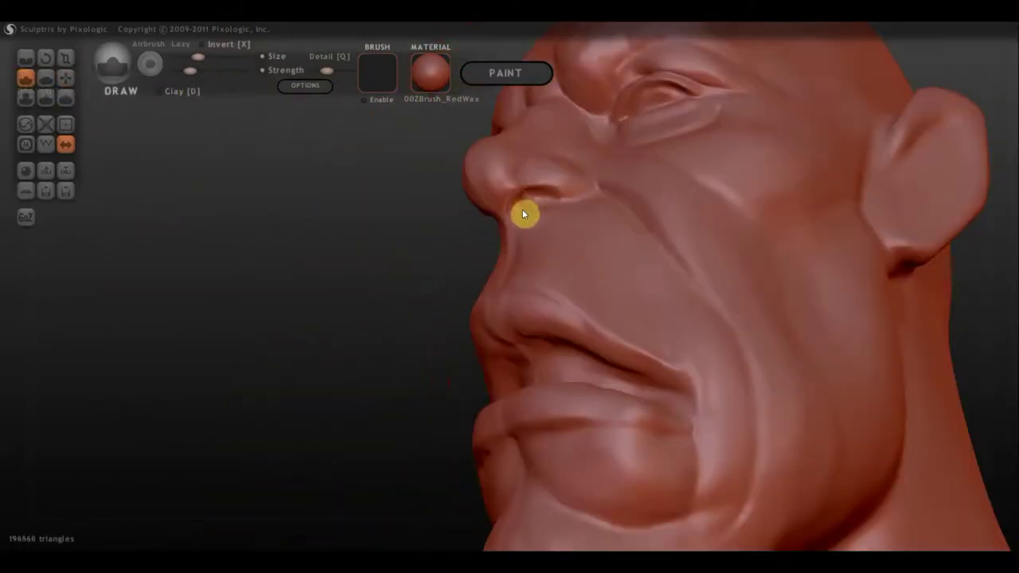
mouse_move(522, 208)
right_mouse_down()
mouse_move(493, 243)
mouse_move(592, 143)
right_mouse_up()
left_click_drag(592, 144, 589, 124)
mouse_move(589, 124)
right_mouse_down()
mouse_move(630, 104)
mouse_move(592, 155)
mouse_move(580, 371)
mouse_move(290, 243)
mouse_move(381, 447)
mouse_move(433, 391)
mouse_move(484, 421)
mouse_move(442, 321)
mouse_move(459, 400)
mouse_move(428, 186)
mouse_move(389, 143)
mouse_move(445, 246)
mouse_move(421, 236)
right_mouse_up()
key("f")
left_click(26, 77)
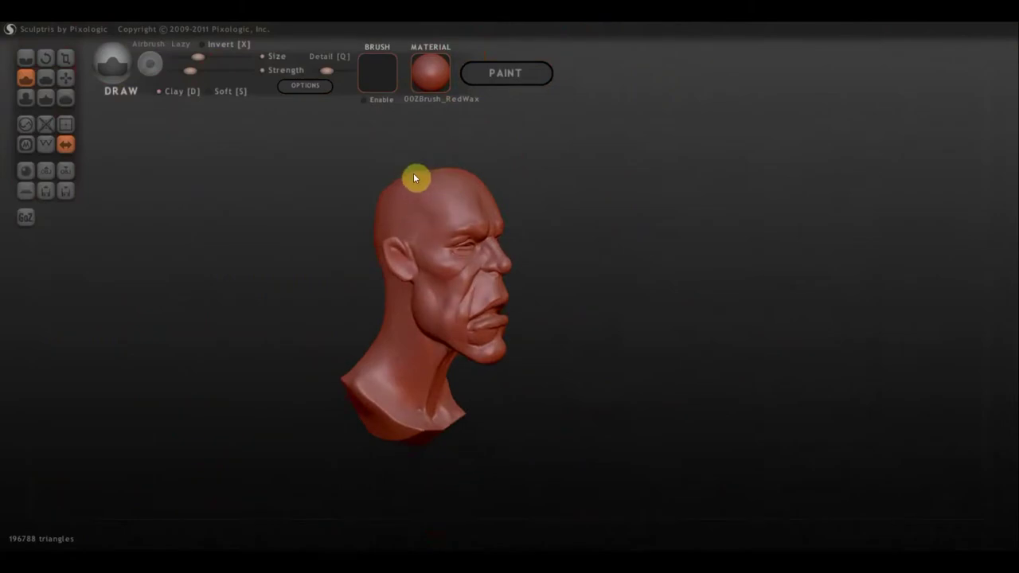
Use Grab to reshape the chin and nudge the mouth corner.
mouse_move(413, 178)
right_mouse_down()
mouse_move(483, 409)
mouse_move(436, 335)
mouse_move(184, 125)
right_mouse_up()
mouse_move(446, 326)
right_mouse_down()
mouse_move(348, 369)
mouse_move(651, 367)
right_mouse_up()
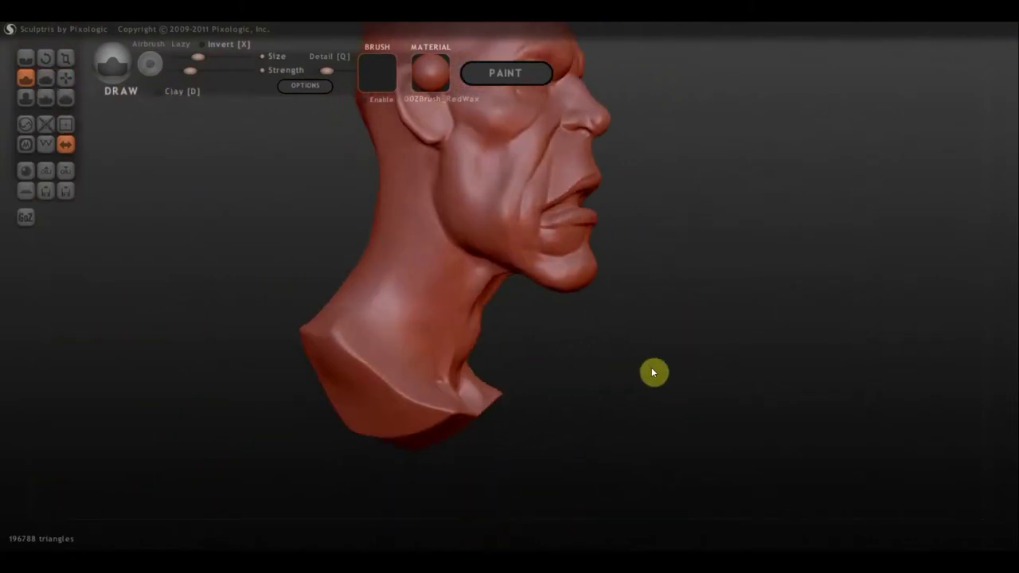
key("g")
mouse_move(487, 298)
right_mouse_down()
mouse_move(517, 314)
mouse_move(480, 287)
mouse_move(353, 364)
mouse_move(531, 390)
mouse_move(466, 469)
mouse_move(423, 139)
mouse_move(284, 316)
mouse_move(386, 404)
mouse_move(435, 390)
right_mouse_up()
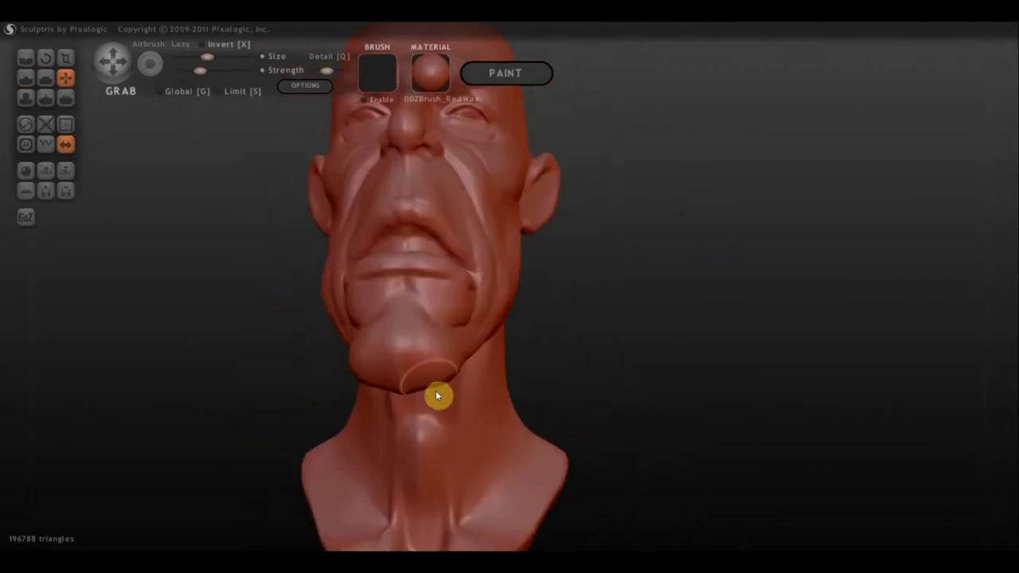
mouse_move(358, 275)
left_mouse_down()
mouse_move(353, 287)
mouse_move(350, 273)
left_mouse_up()
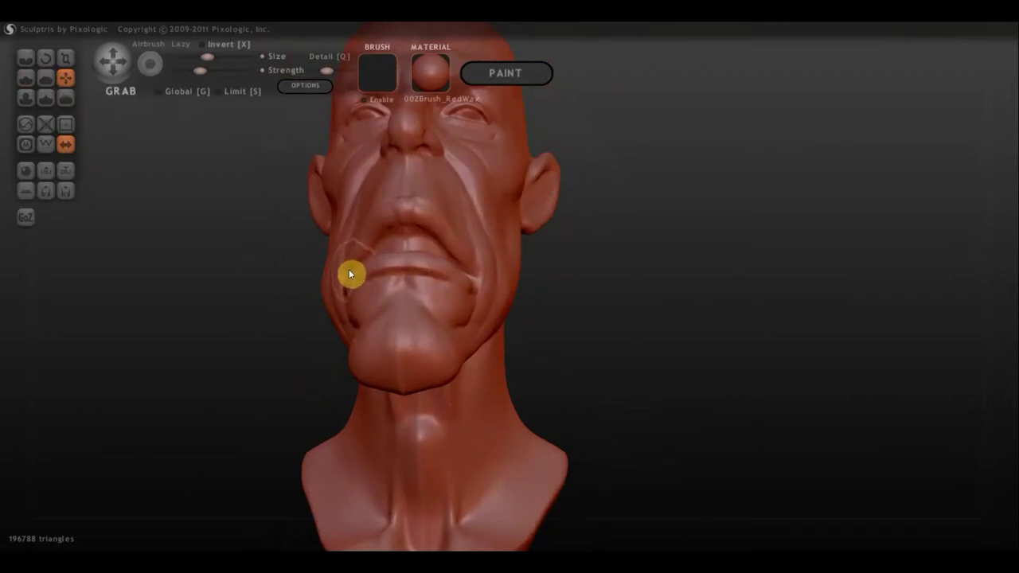
mouse_move(350, 273)
right_mouse_down()
mouse_move(521, 226)
mouse_move(488, 255)
mouse_move(523, 337)
mouse_move(518, 369)
mouse_move(468, 378)
mouse_move(664, 373)
mouse_move(472, 450)
mouse_move(148, 196)
right_mouse_up()
scroll(468, 378, "up", 3)
Crease the brow line above the eye.
key("c")
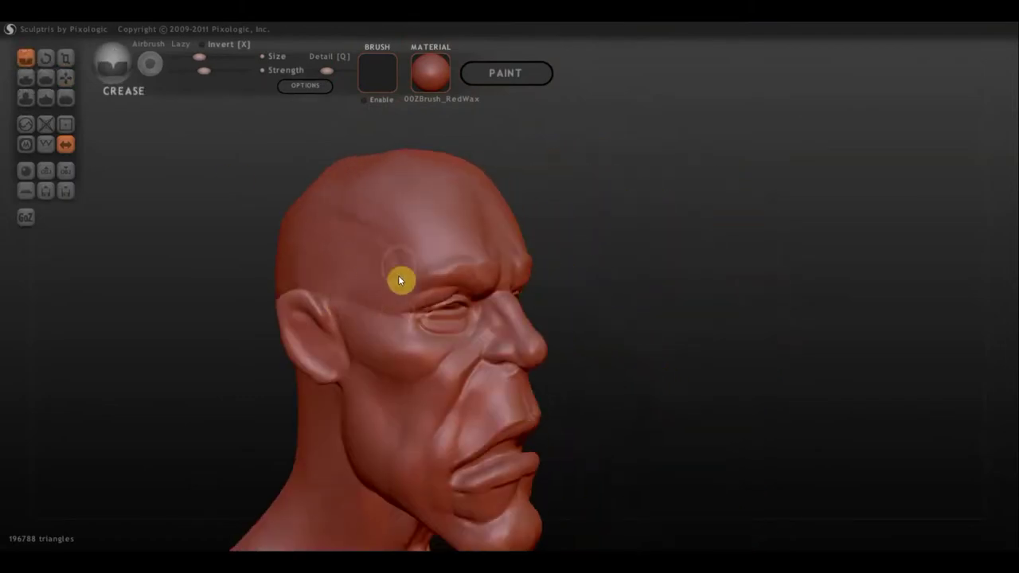
mouse_move(401, 279)
right_mouse_down()
mouse_move(275, 296)
mouse_move(456, 262)
mouse_move(532, 372)
right_mouse_up()
scroll(525, 410, "down", 3)
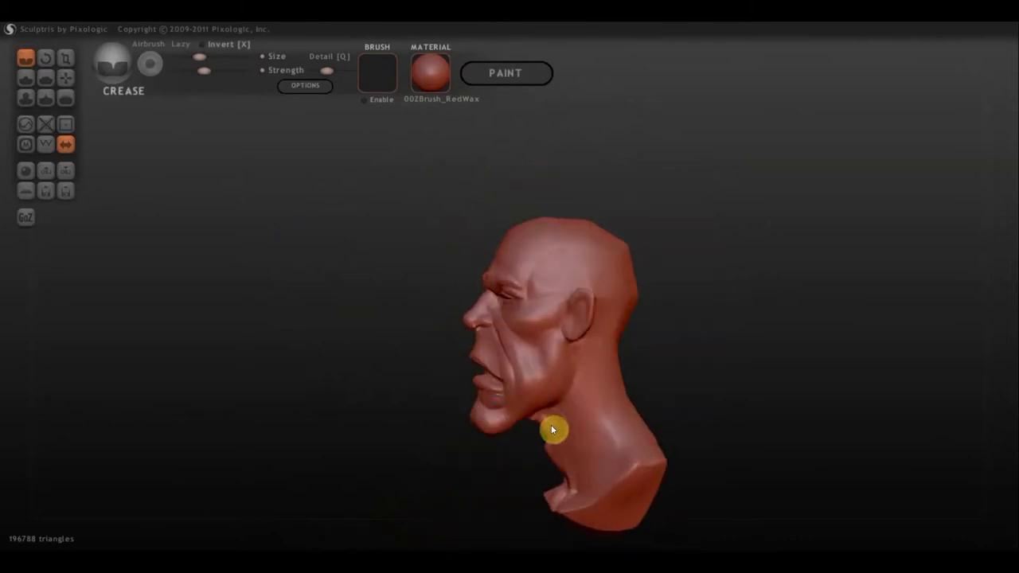
Orbit to rear-left and rear-right views of the skull, switching between Flatten and Crease.
mouse_move(596, 385)
right_mouse_down()
mouse_move(552, 371)
mouse_move(494, 373)
mouse_move(586, 329)
mouse_move(589, 407)
mouse_move(557, 374)
right_mouse_up()
scroll(584, 366, "up", 3)
left_click(45, 77)
scroll(534, 256, "down", 3)
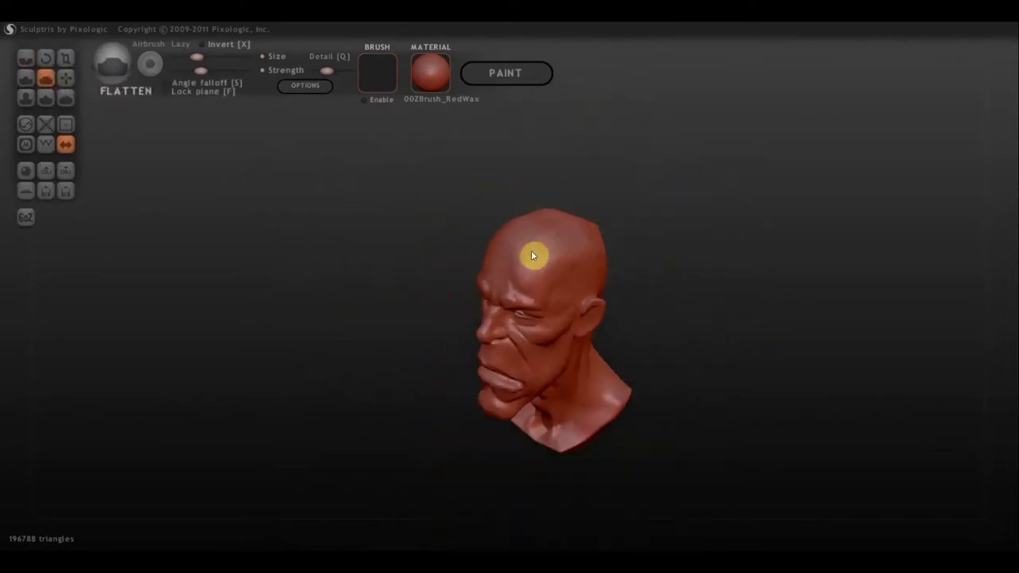
mouse_move(571, 268)
right_mouse_down()
mouse_move(552, 266)
mouse_move(562, 278)
mouse_move(508, 292)
mouse_move(438, 294)
right_mouse_up()
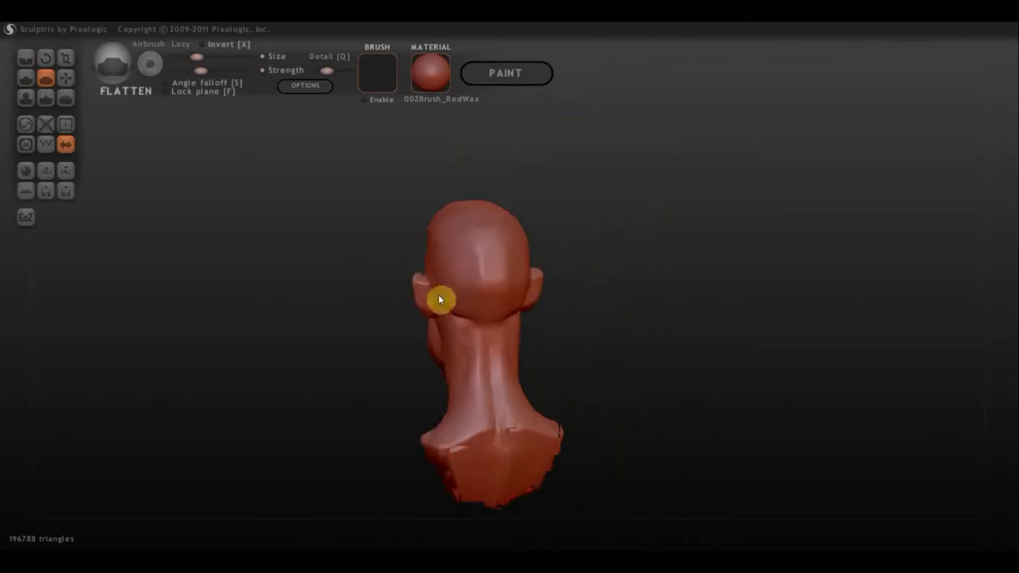
key("c")
scroll(334, 273, "up", 3)
mouse_move(344, 317)
right_mouse_down()
mouse_move(366, 336)
mouse_move(560, 340)
right_mouse_up()
Build up the earlobe with Draw, then select Grab and orbit to the front.
key("d")
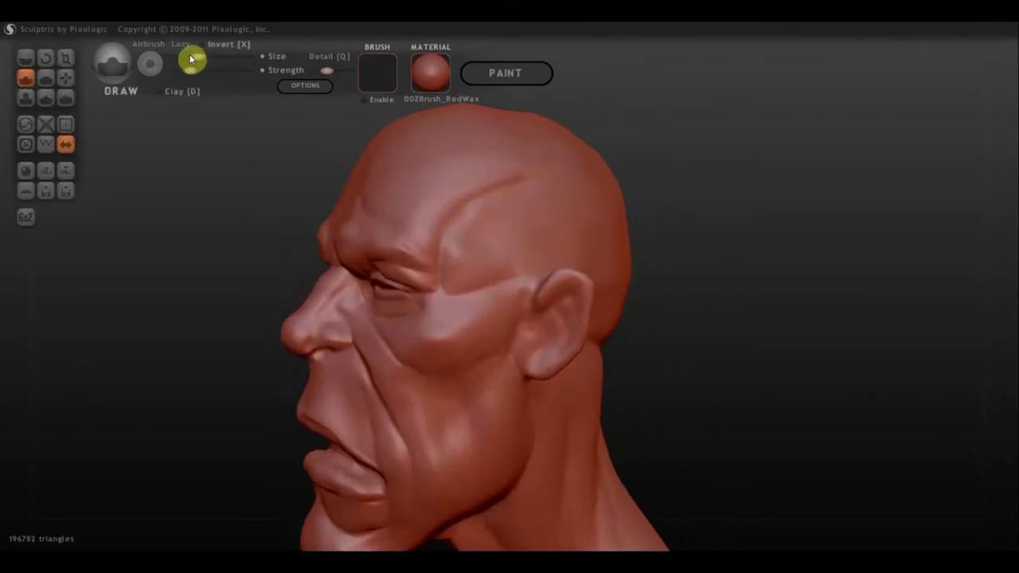
mouse_move(522, 316)
left_mouse_down()
mouse_move(539, 369)
mouse_move(459, 303)
left_mouse_up()
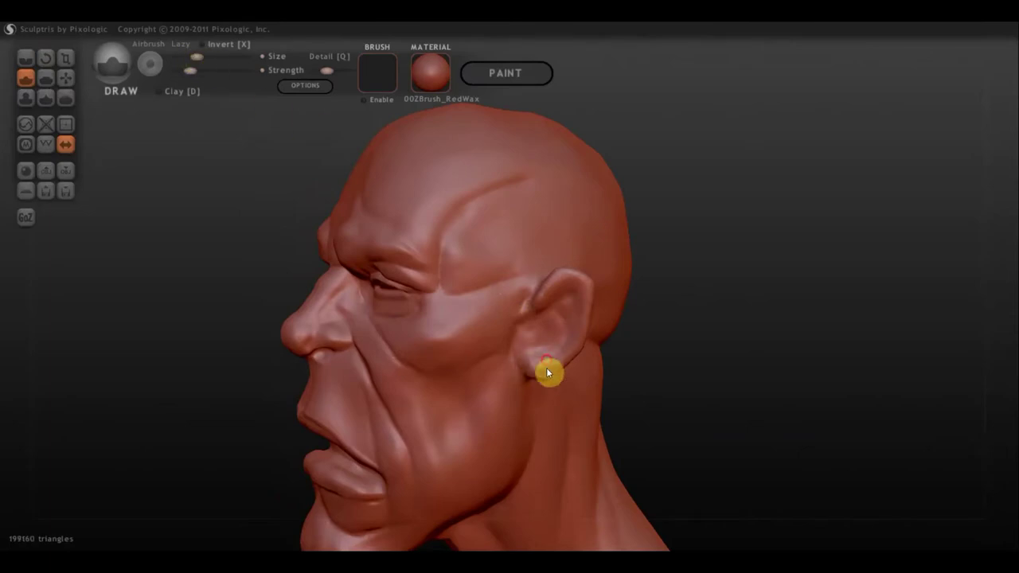
left_click(65, 77)
scroll(511, 438, "up", 5)
scroll(544, 452, "up", 2)
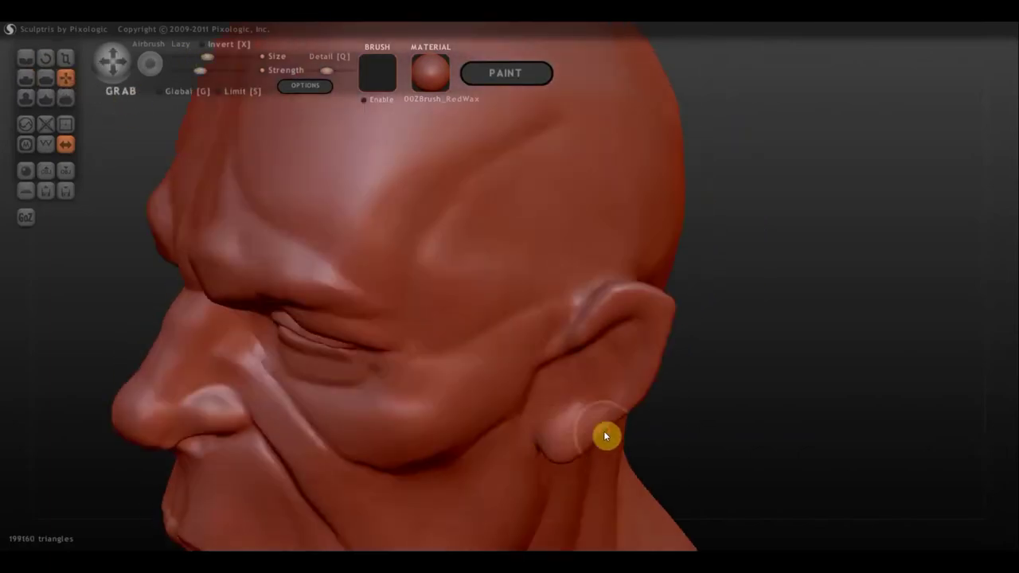
scroll(629, 287, "down", 2)
scroll(519, 318, "down", 3)
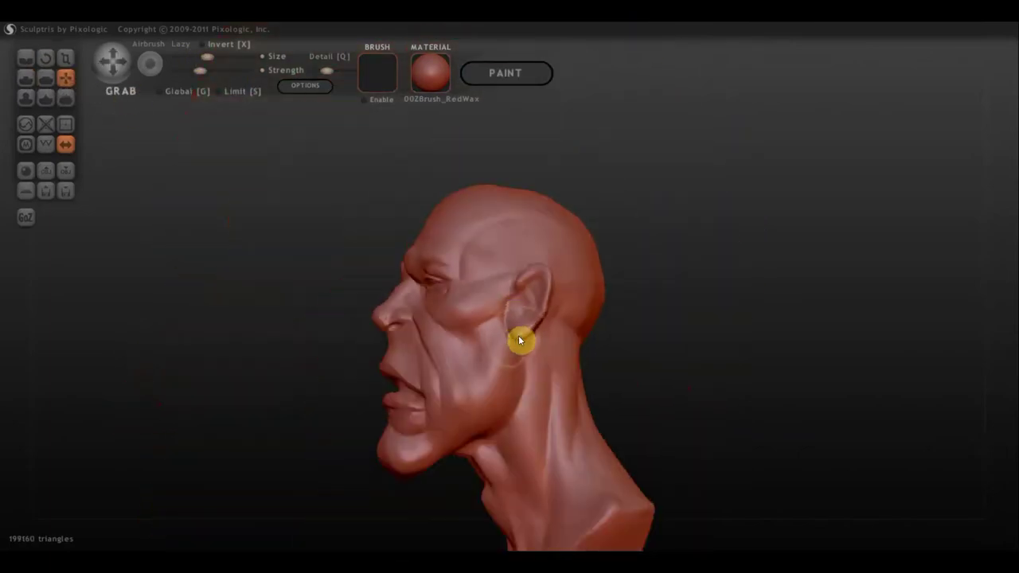
right_click_drag(519, 340, 342, 314)
scroll(398, 358, "down", 2)
right_click_drag(453, 412, 689, 414)
scroll(597, 406, "up", 4)
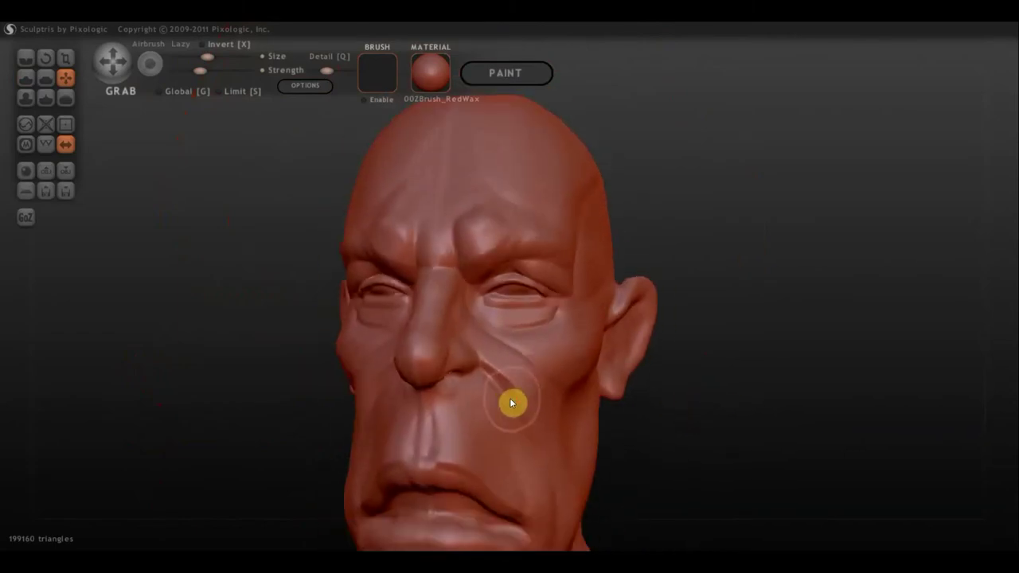
Use Draw to add detail to the upper lip and lower eyelid.
key("f")
scroll(462, 437, "down", 2)
mouse_move(454, 463)
right_mouse_down()
mouse_move(340, 422)
mouse_move(414, 398)
mouse_move(343, 355)
right_mouse_up()
key("d")
left_click(426, 454)
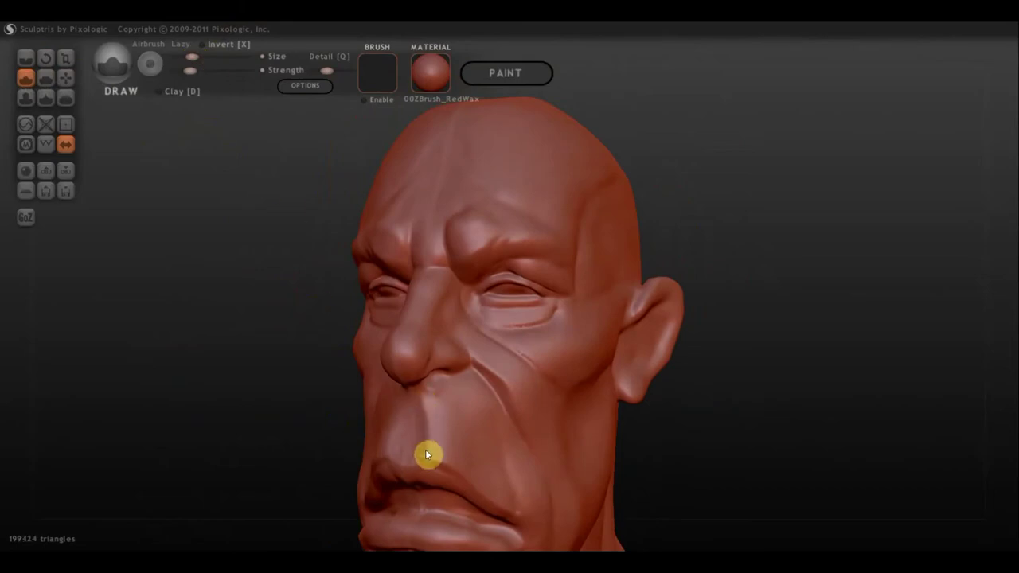
mouse_move(426, 453)
right_mouse_down()
mouse_move(407, 382)
mouse_move(608, 346)
mouse_move(449, 296)
mouse_move(519, 342)
right_mouse_up()
scroll(508, 304, "up", 3)
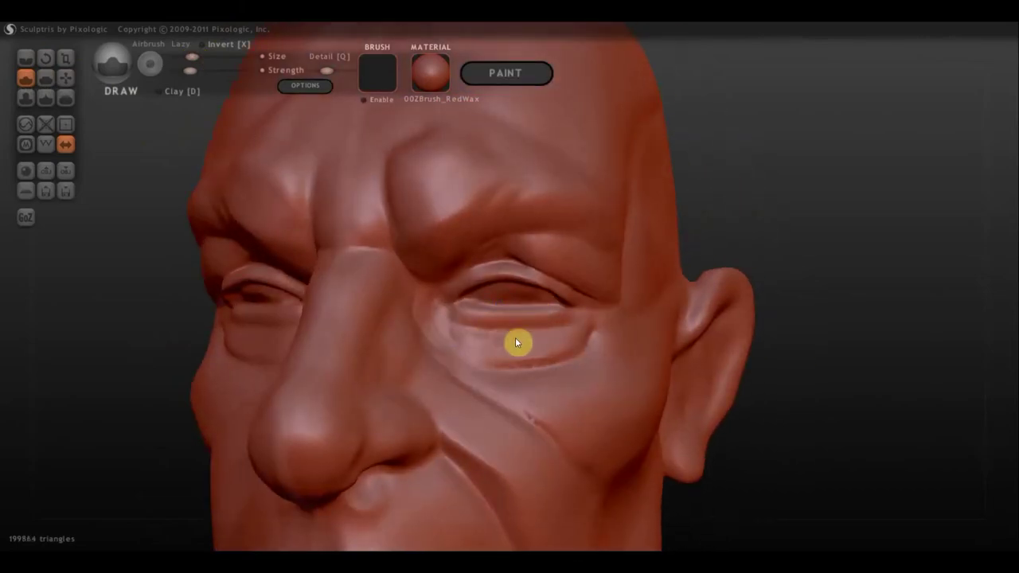
mouse_move(519, 341)
left_mouse_down()
mouse_move(576, 342)
mouse_move(490, 280)
left_mouse_up()
scroll(489, 281, "down", 3)
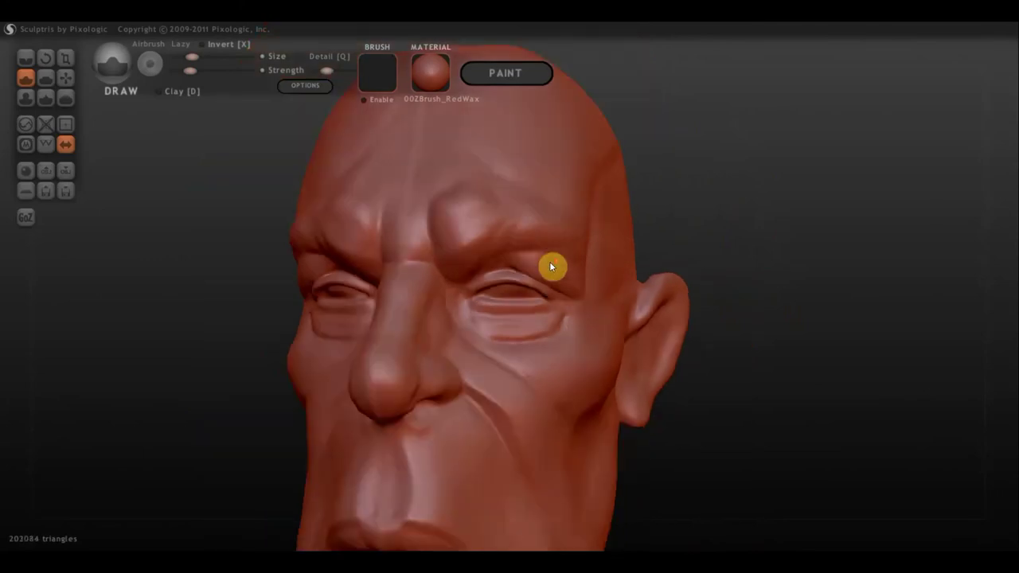